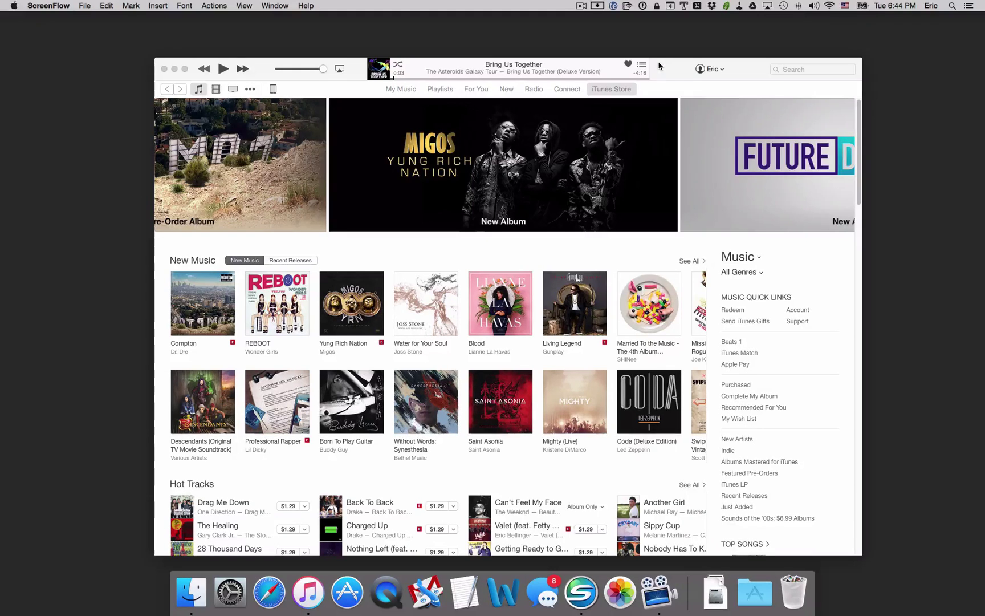
- Check the Apple Music and iCloud Music Library options in the General preferences
left_click_drag(659, 66, 644, 56)
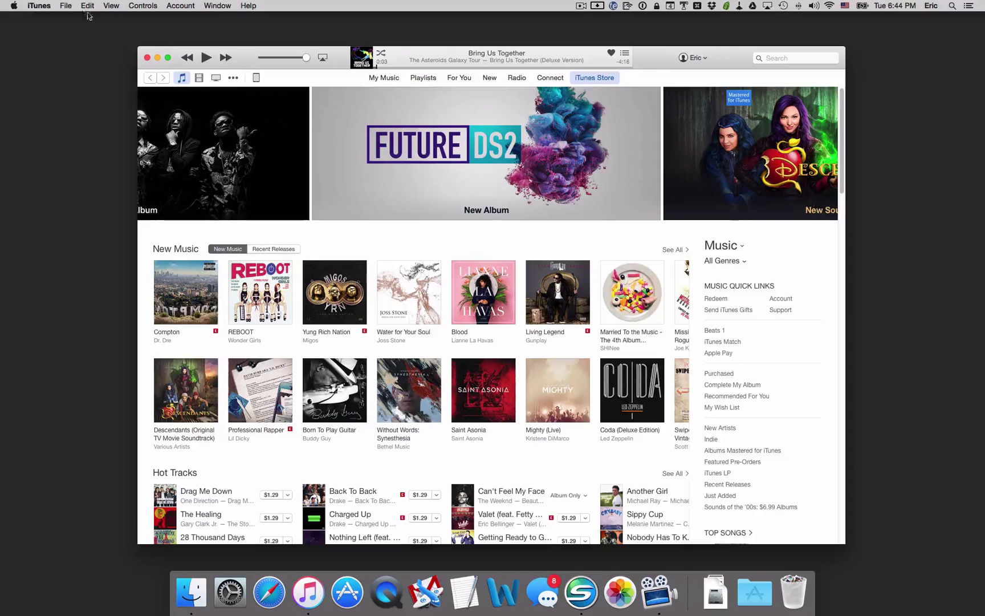
left_click(39, 7)
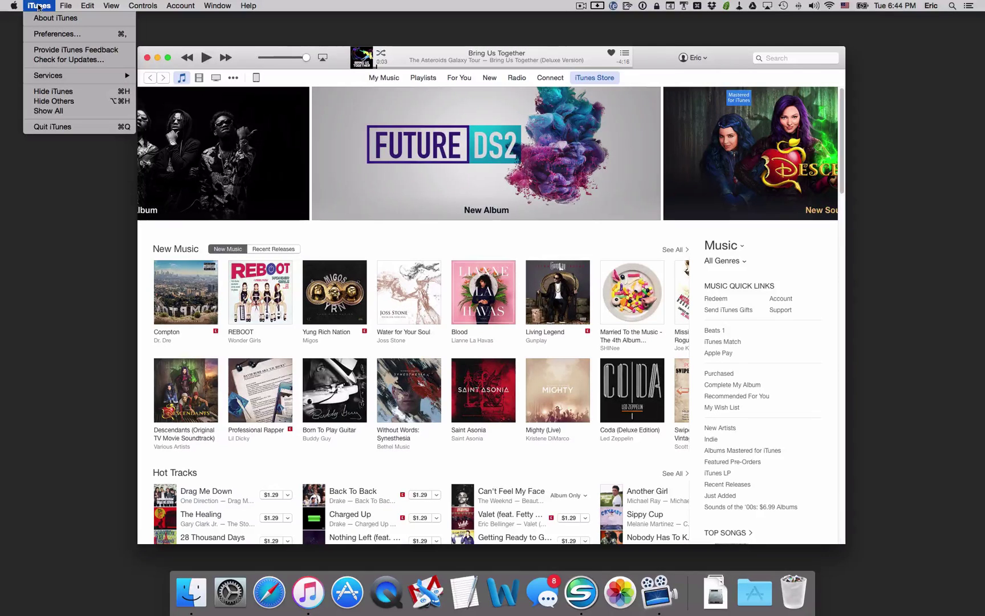
left_click(42, 35)
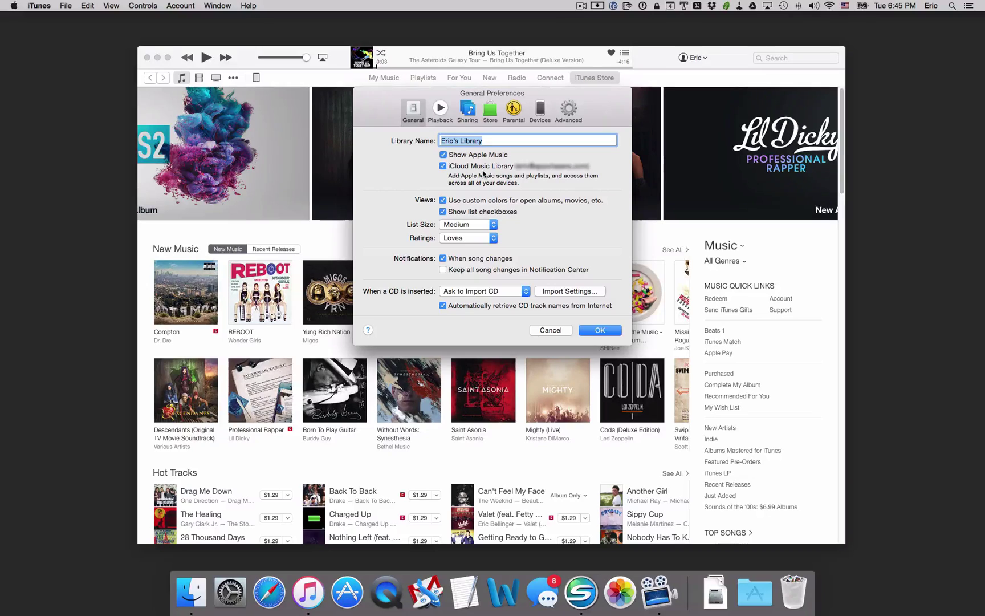
left_click(600, 330)
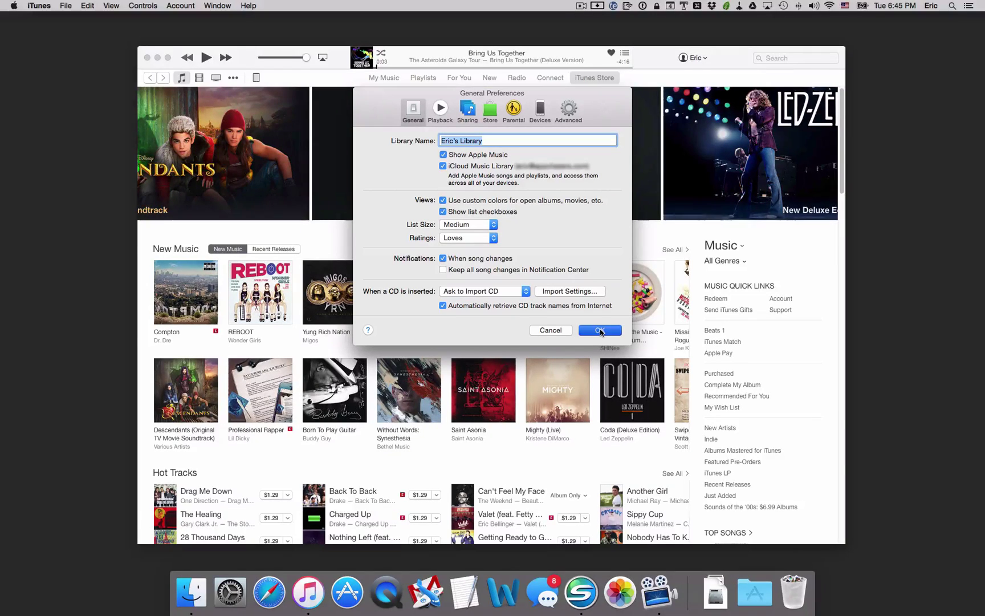
left_click(600, 331)
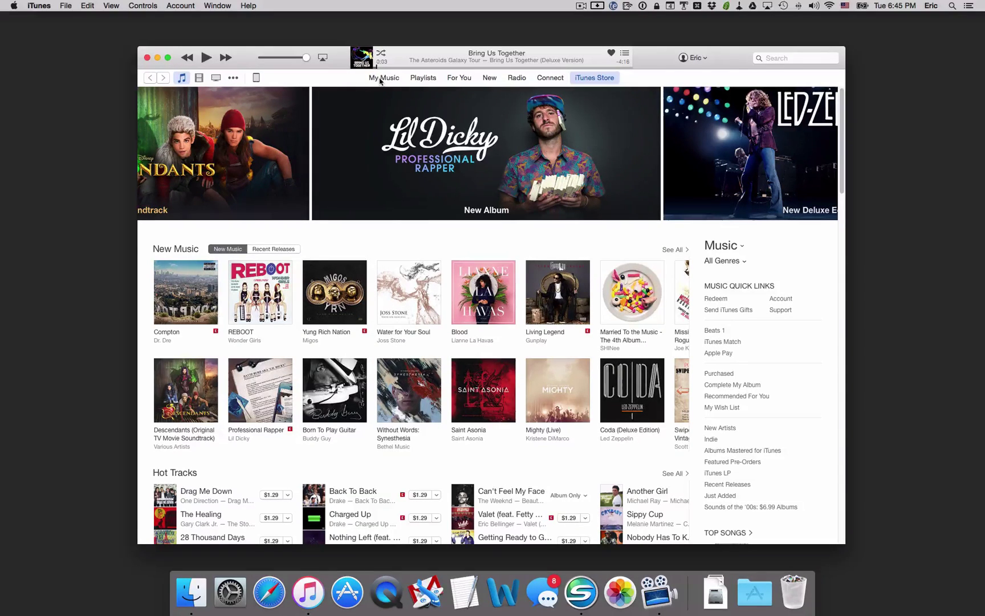
- Open the Playlists view and look through the music library's song list and the existing playlists
left_click(424, 78)
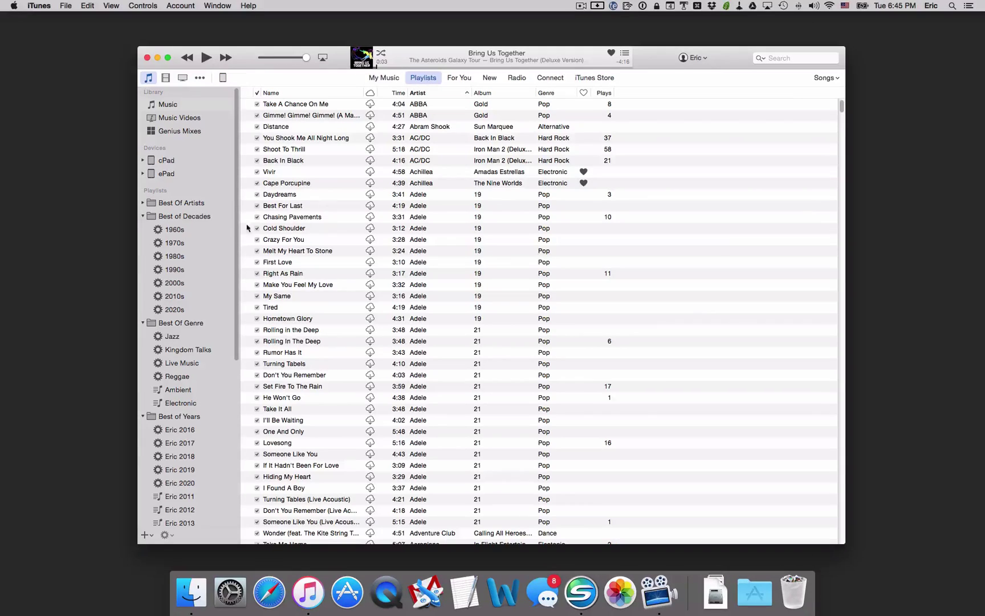
scroll(293, 306, "down", 5)
scroll(292, 306, "down", 5)
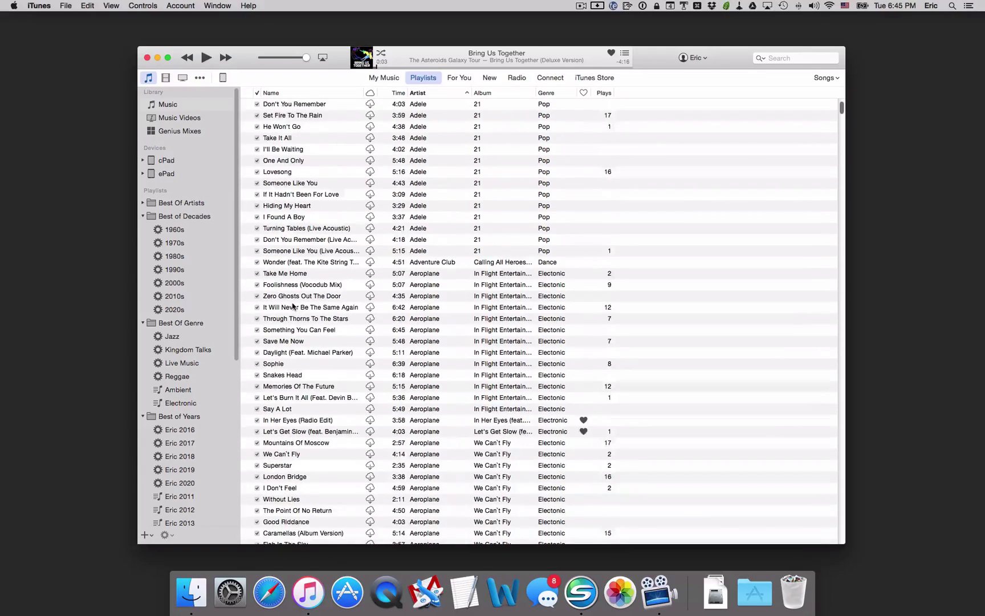
scroll(337, 309, "down", 8)
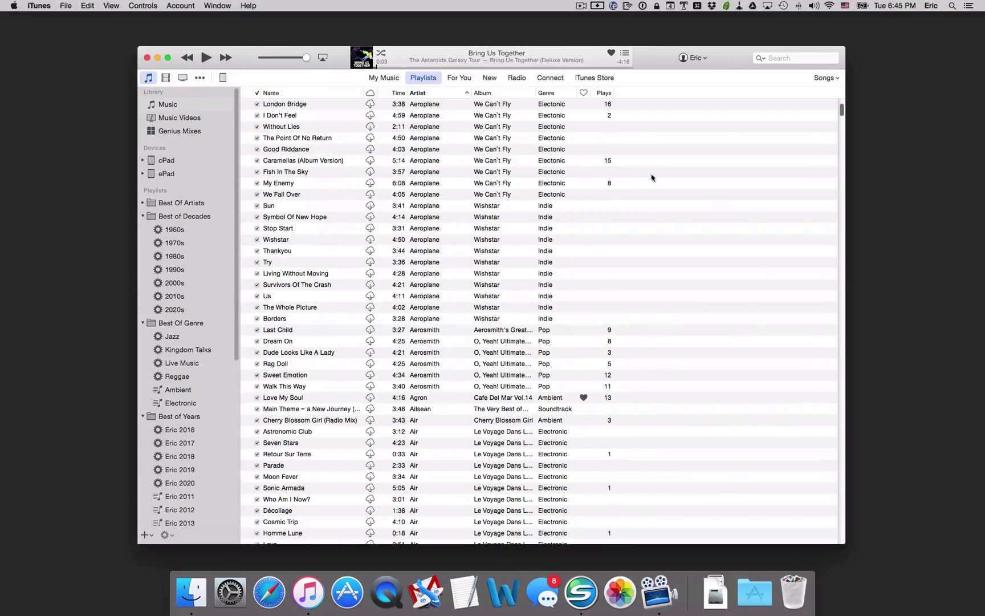
scroll(382, 295, "down", 8)
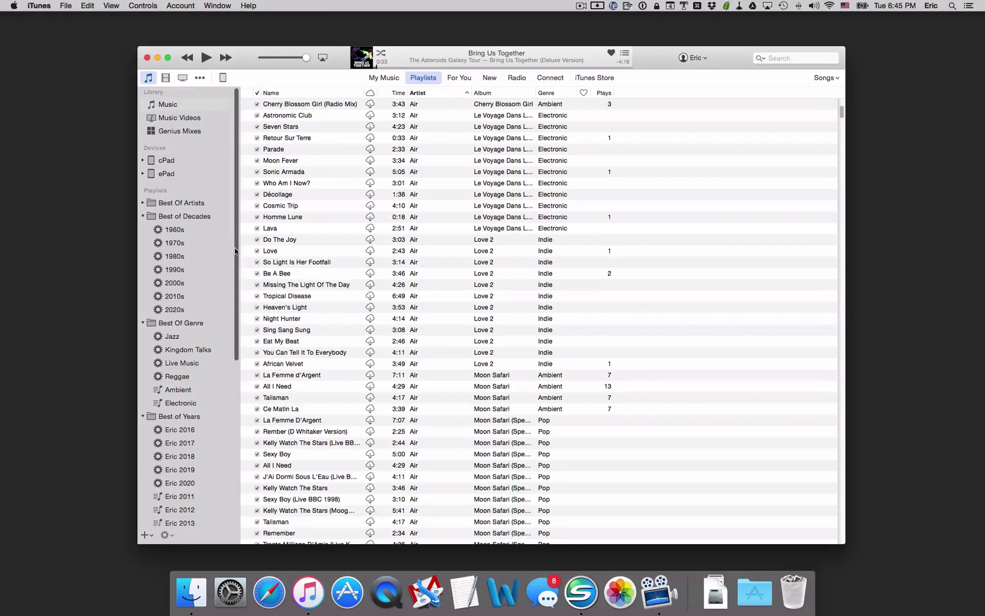
mouse_move(236, 251)
left_mouse_down()
mouse_move(236, 355)
mouse_move(237, 243)
left_mouse_up()
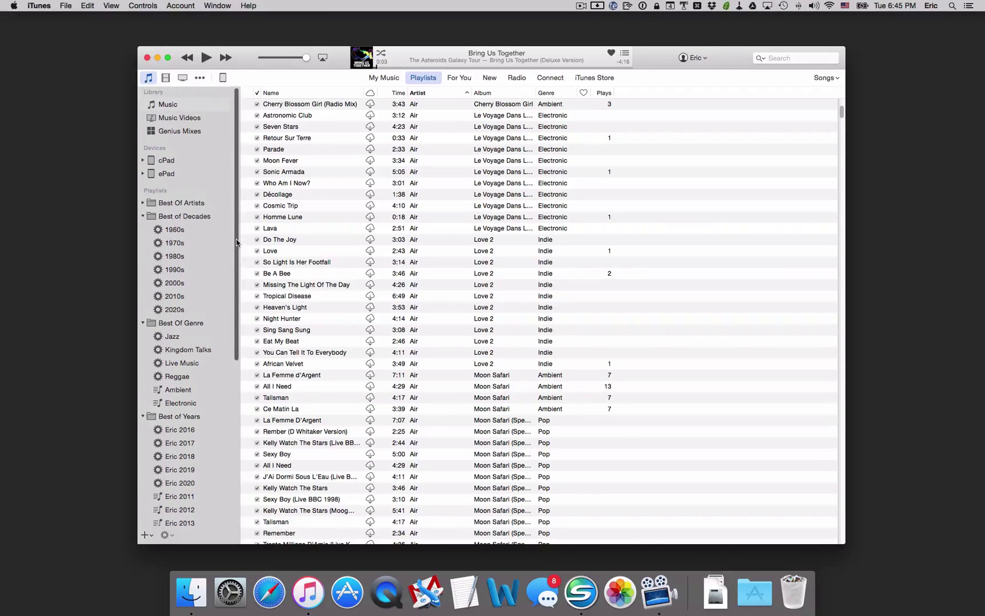
- Start a new smart playlist with the rule Artist contains Coldplay
left_click(66, 5)
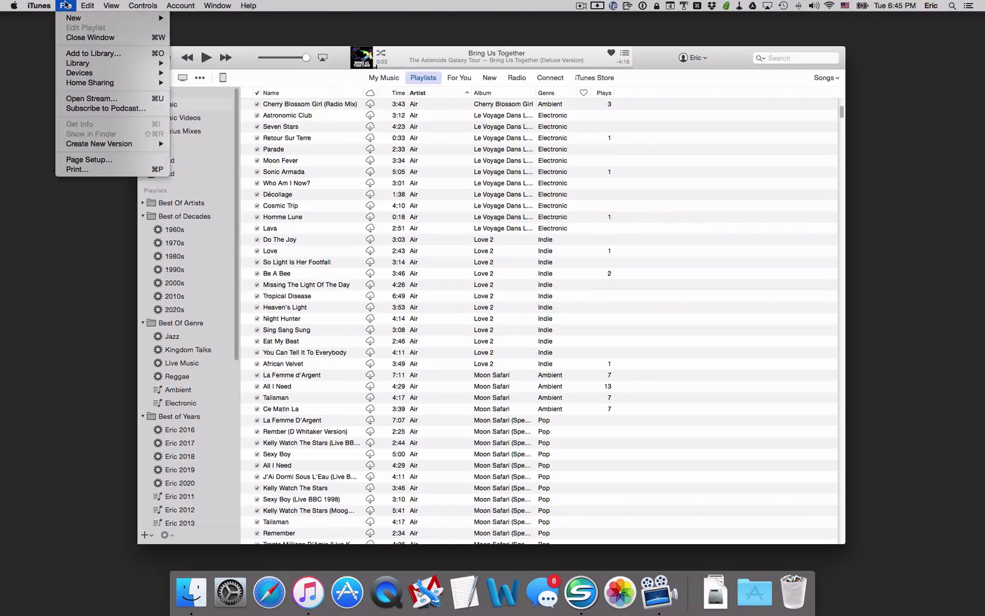
mouse_move(69, 21)
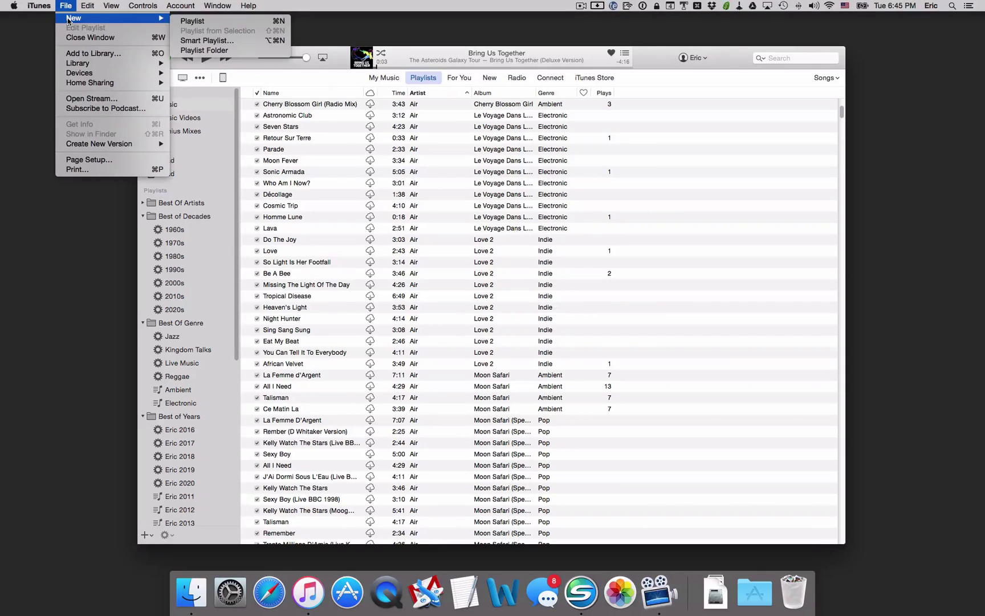
left_click(190, 41)
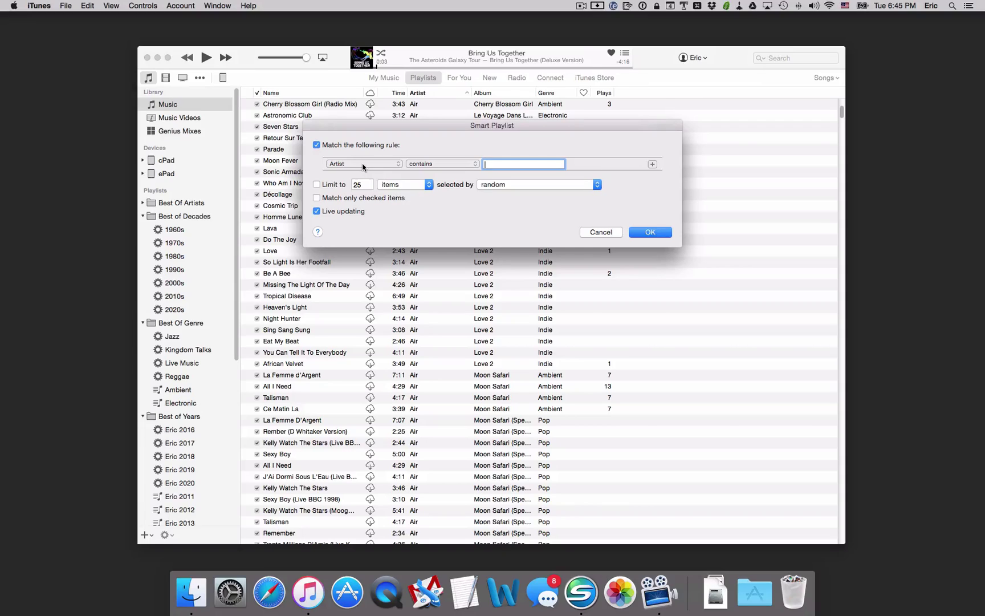
type("Coldplay")
left_click(526, 165)
- Add a second rule, Year is 2015, matching all rules, and save the smart playlist
left_click(653, 166)
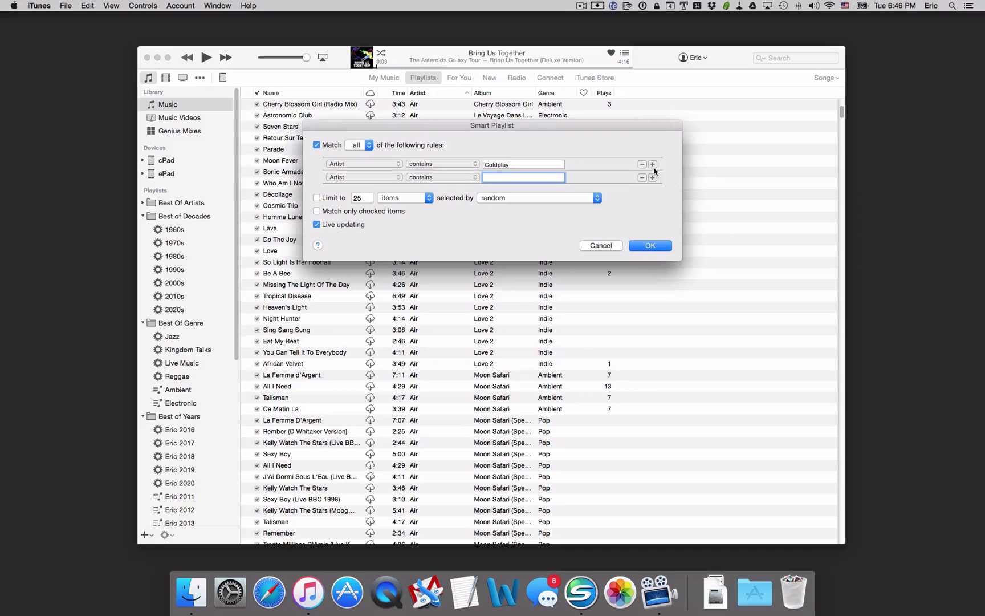
left_click(394, 180)
left_click(394, 181)
left_click(394, 180)
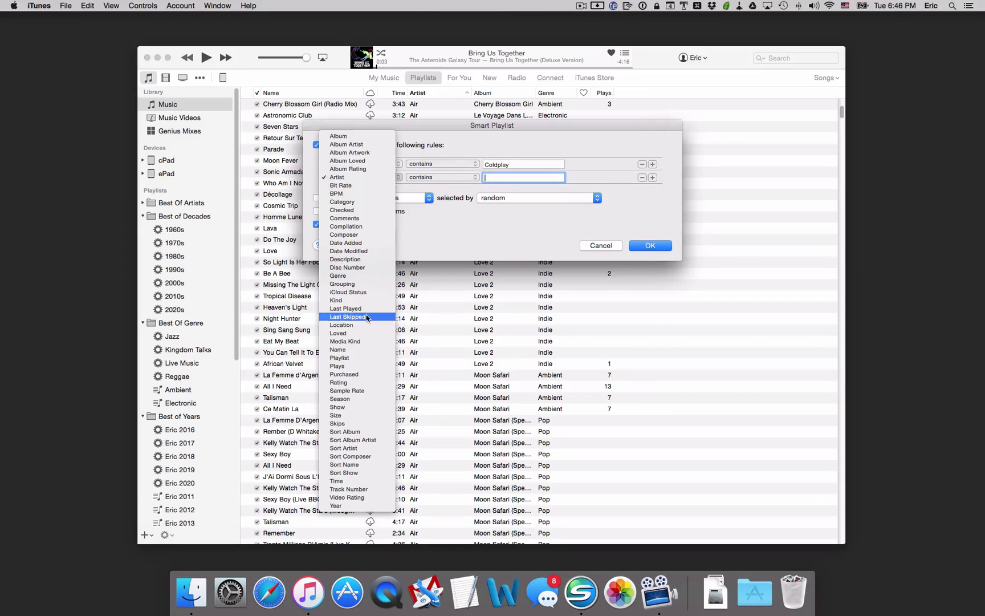
left_click(371, 509)
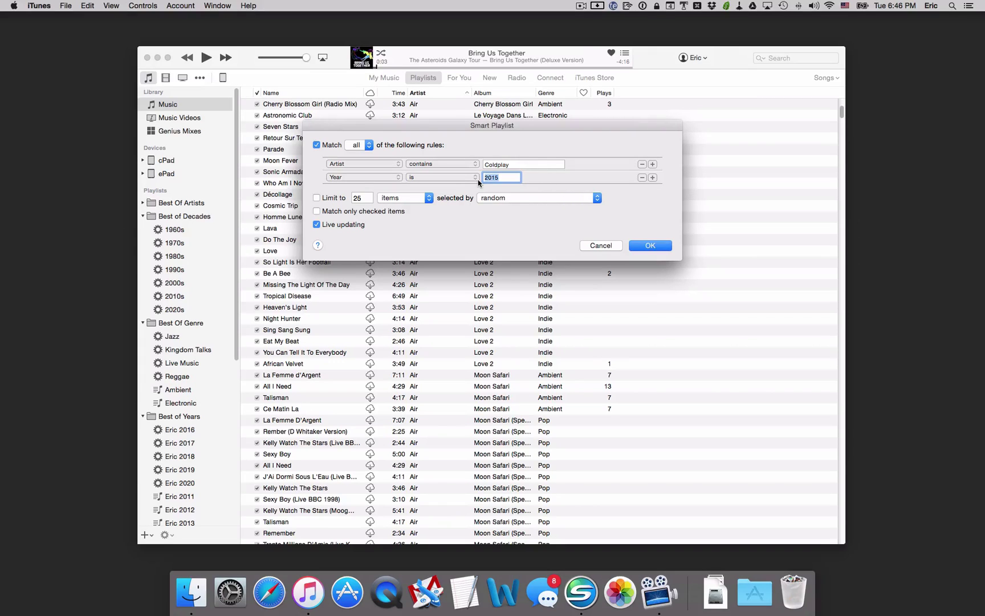
left_click(651, 251)
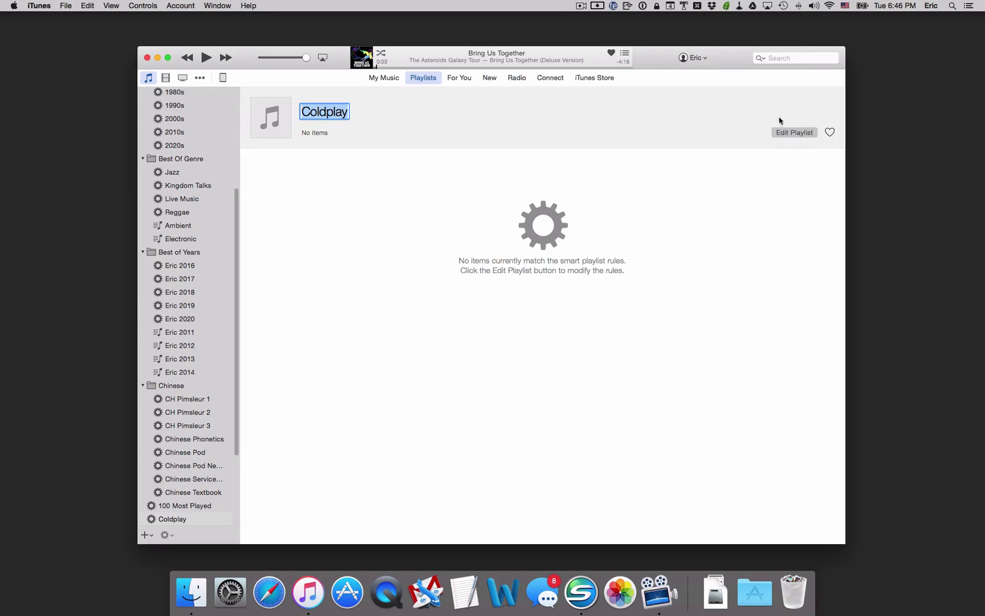
- Edit the Coldplay smart playlist so its year rule is 2014
left_click(792, 132)
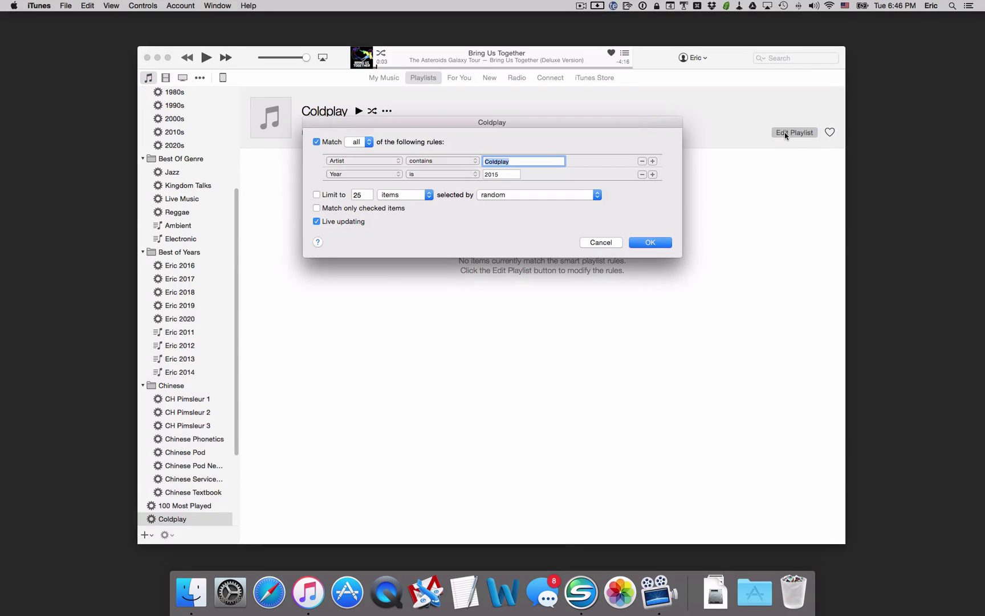
left_click(505, 174)
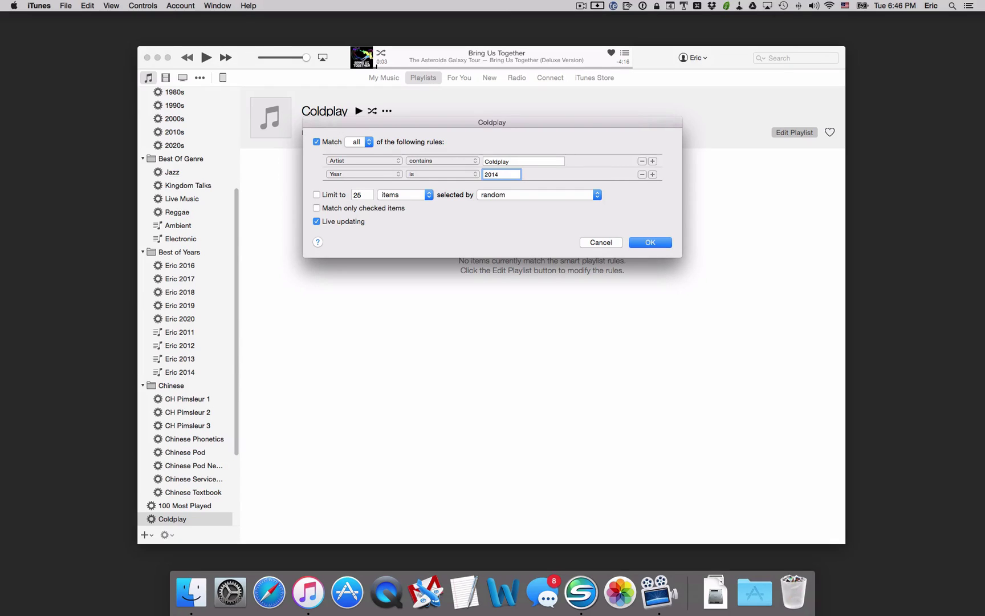
left_click(650, 243)
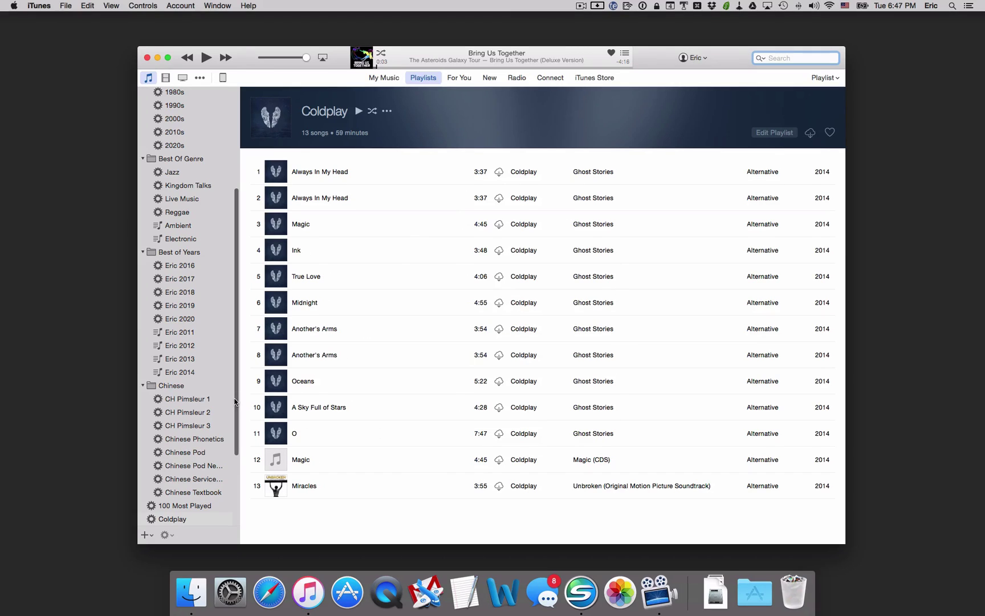
- Edit the Coldplay smart playlist so its year rule is in the range 2010 to 2014
scroll(236, 413, "down", 2)
scroll(235, 413, "down", 5)
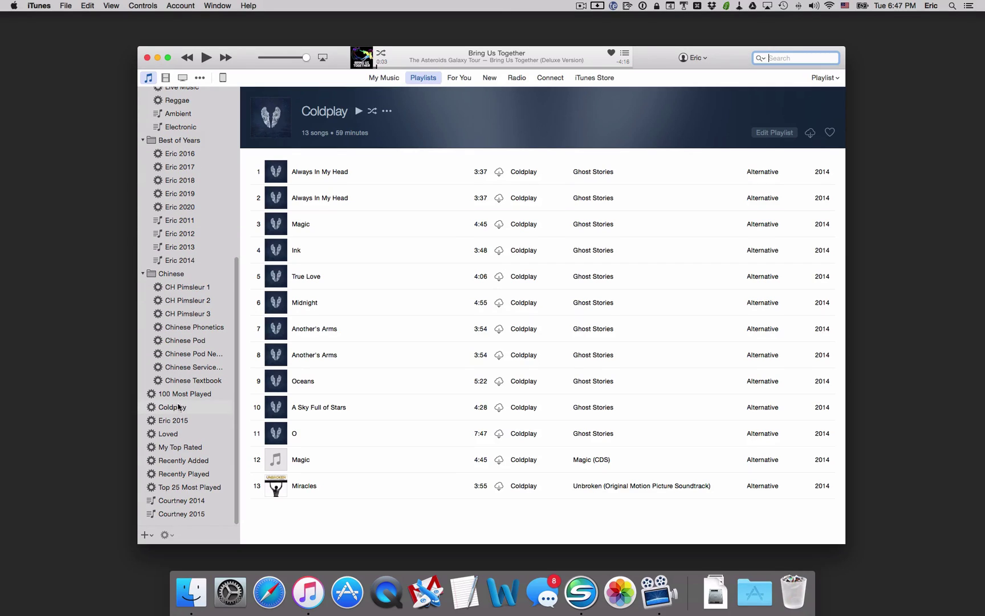
left_click(169, 408)
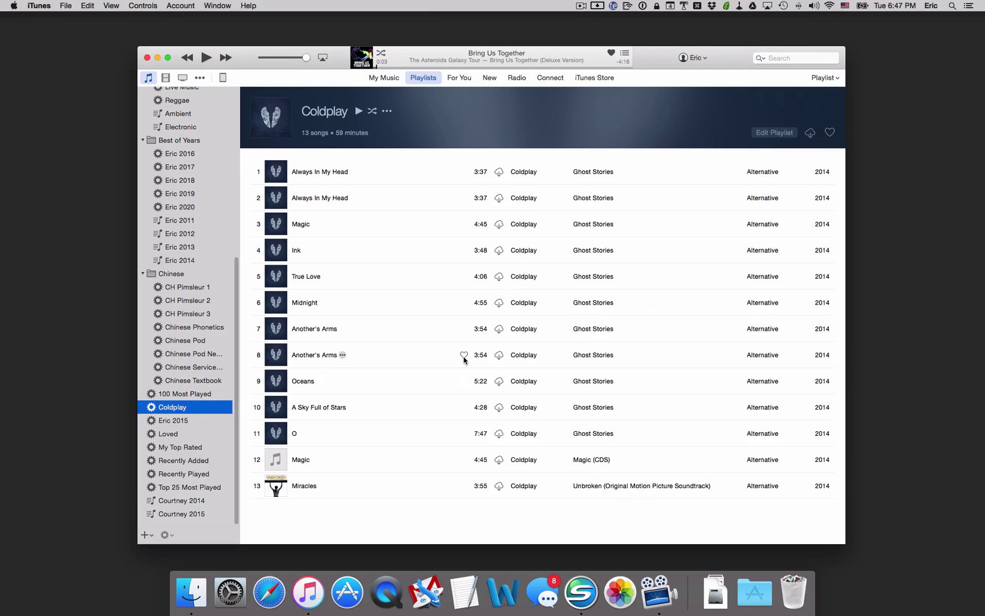
left_click(775, 134)
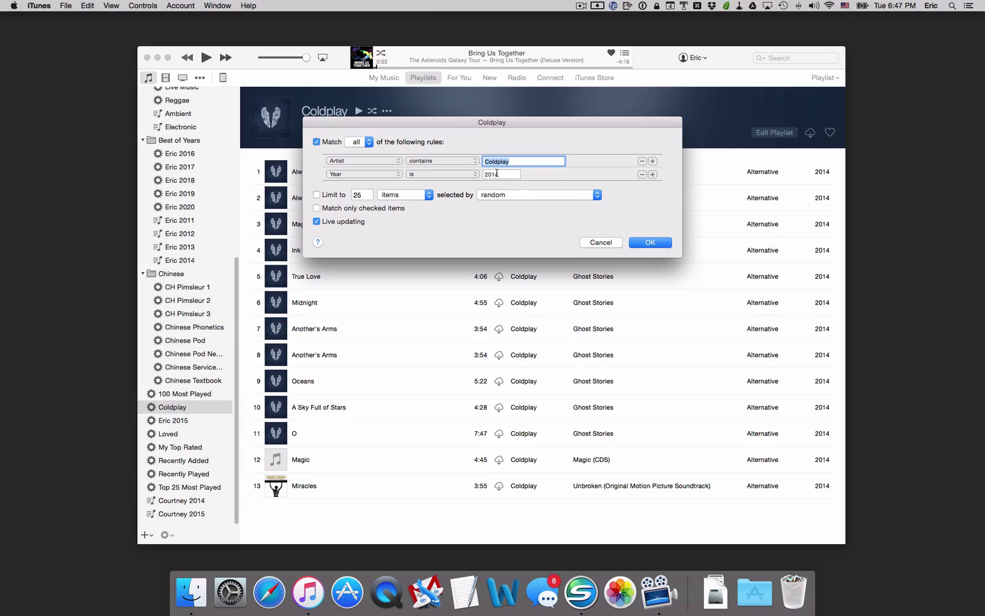
left_click(435, 176)
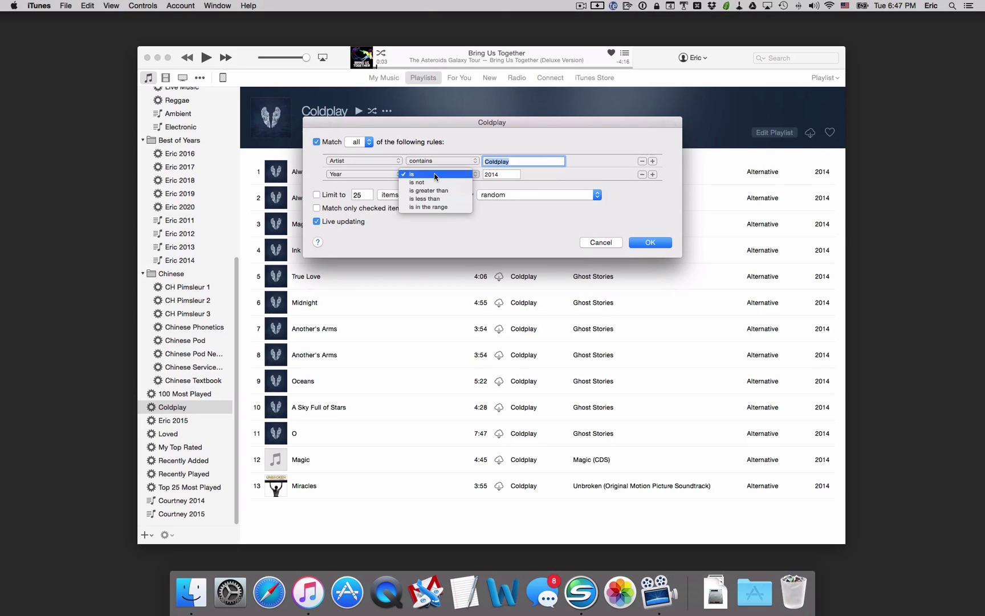
left_click(435, 208)
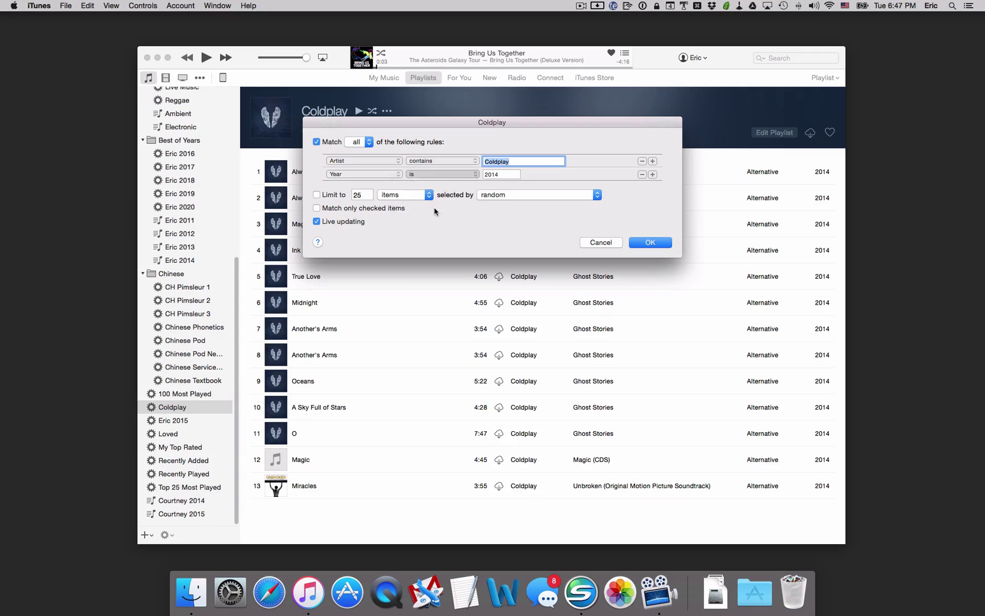
left_click(502, 175)
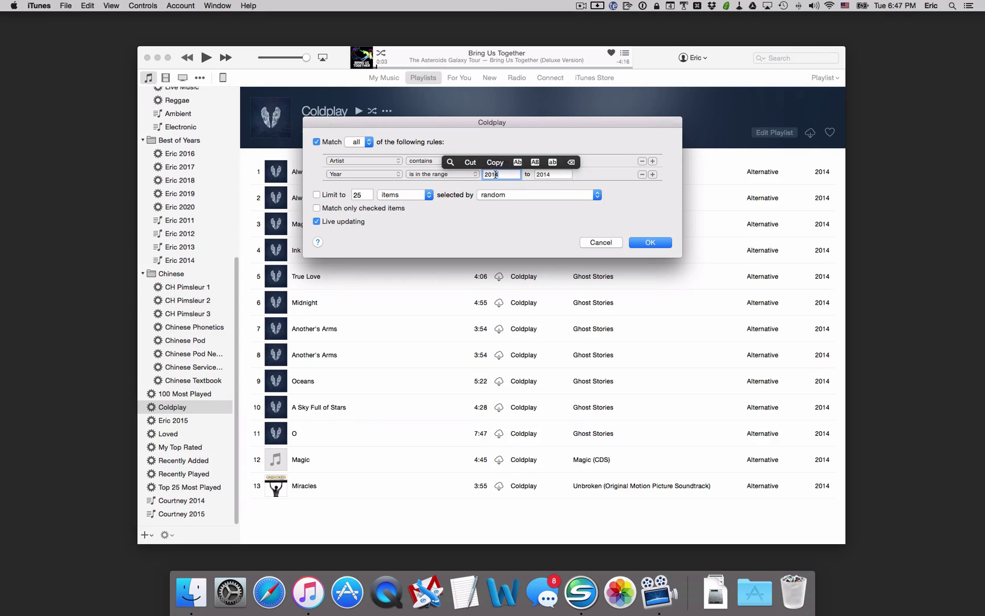
key("BackSpace")
type("0")
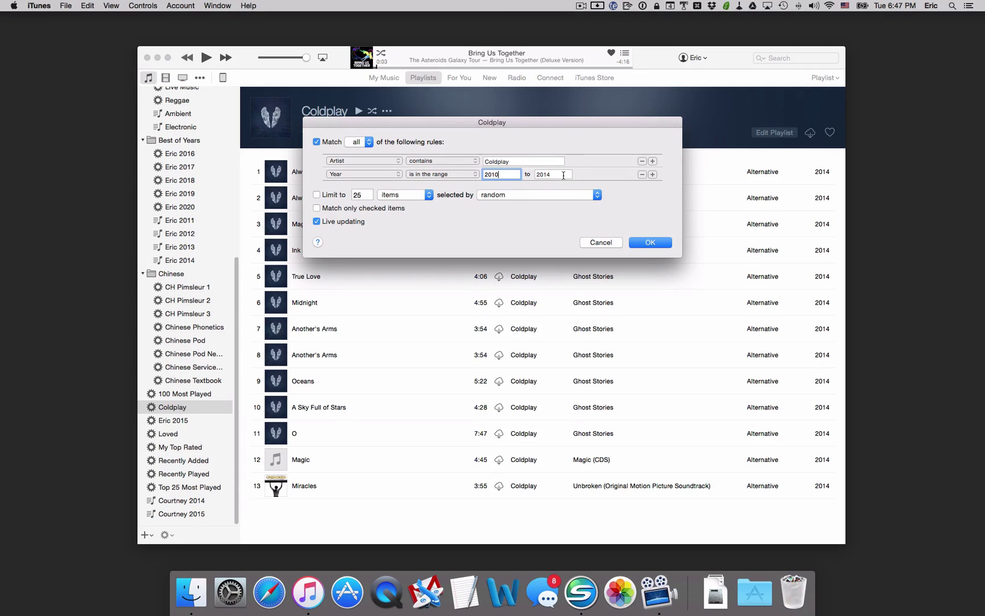
left_click(651, 244)
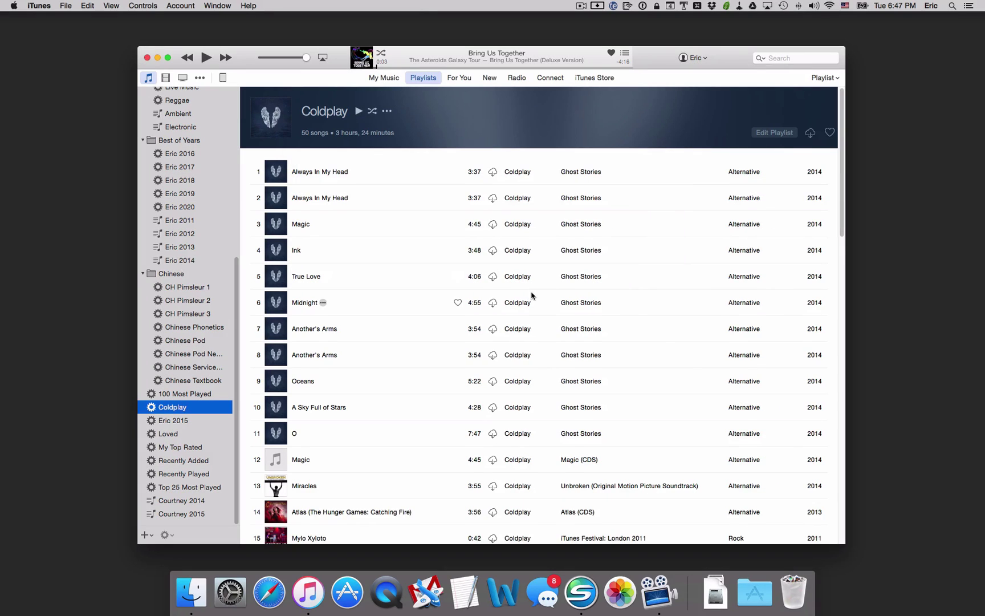
- Review the songs, albums and years listed in the Coldplay smart playlist
scroll(531, 293, "down", 5)
scroll(531, 296, "down", 7)
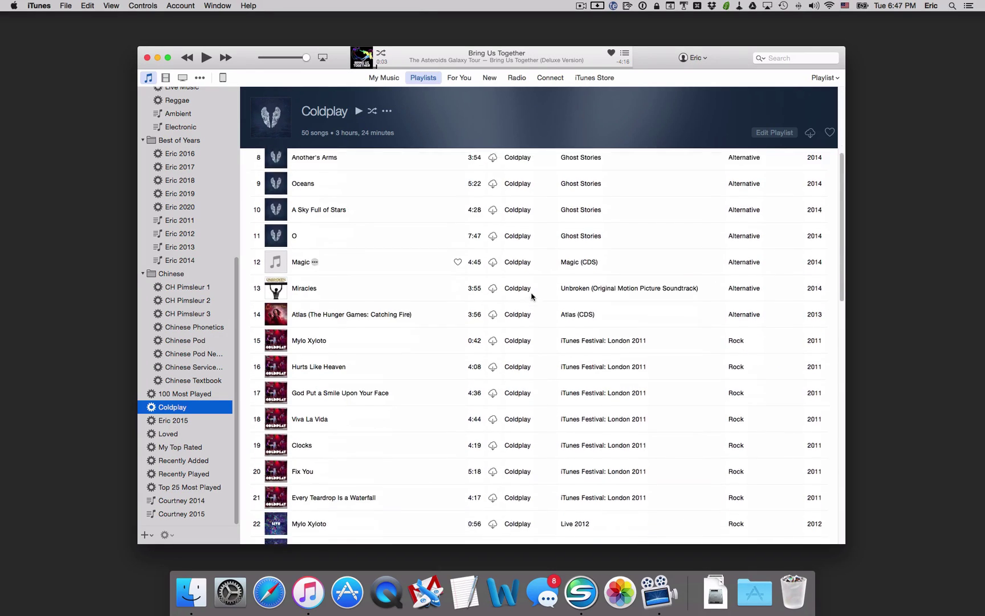
scroll(532, 296, "down", 7)
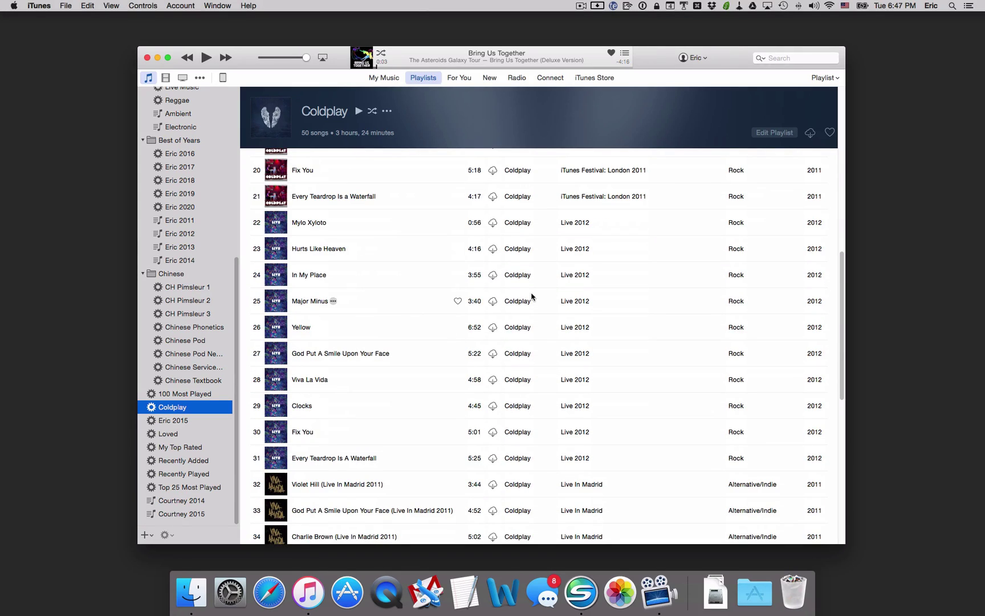
scroll(556, 319, "down", 3)
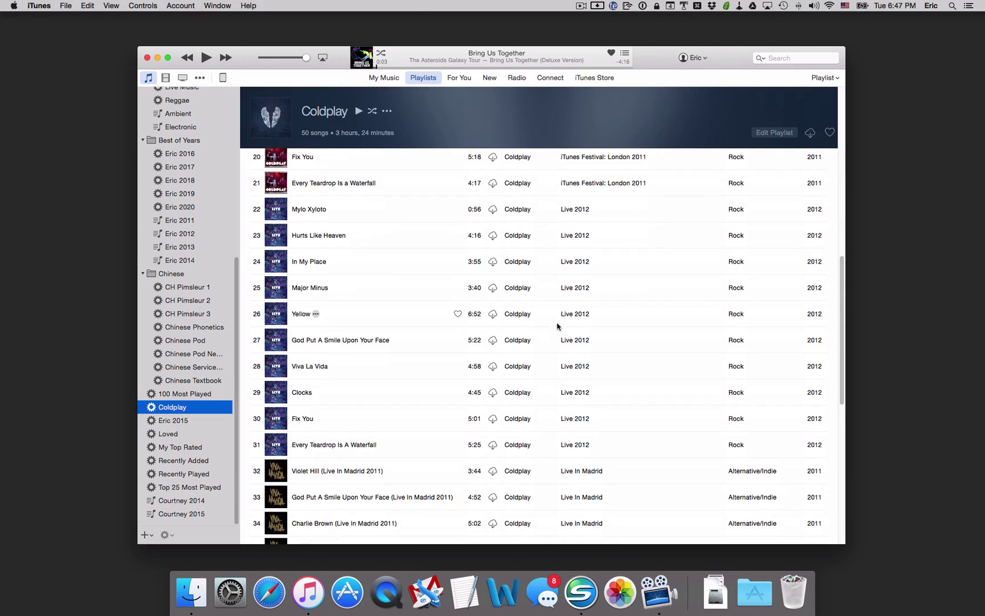
scroll(557, 326, "down", 8)
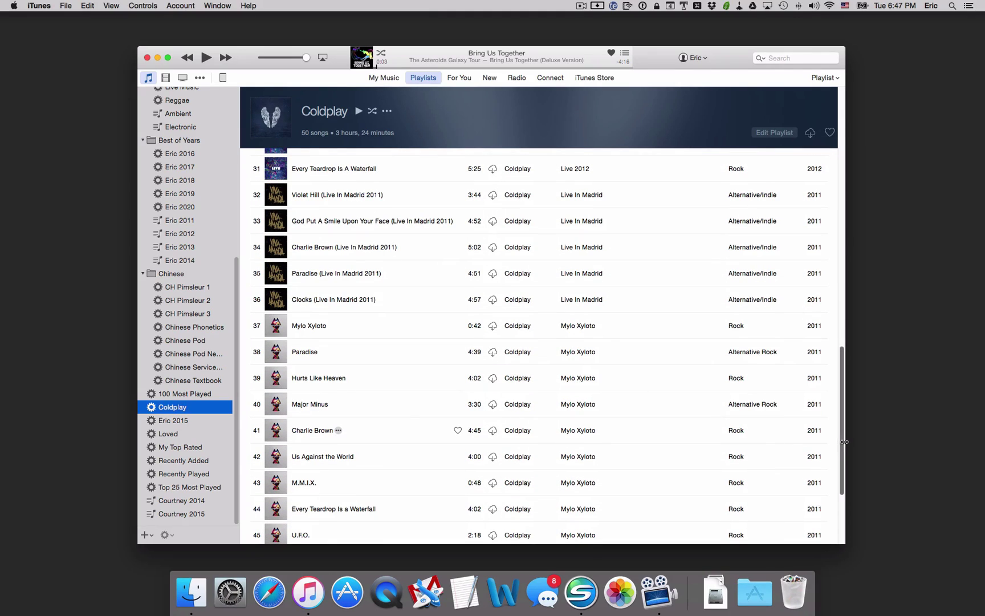
left_click_drag(844, 447, 841, 168)
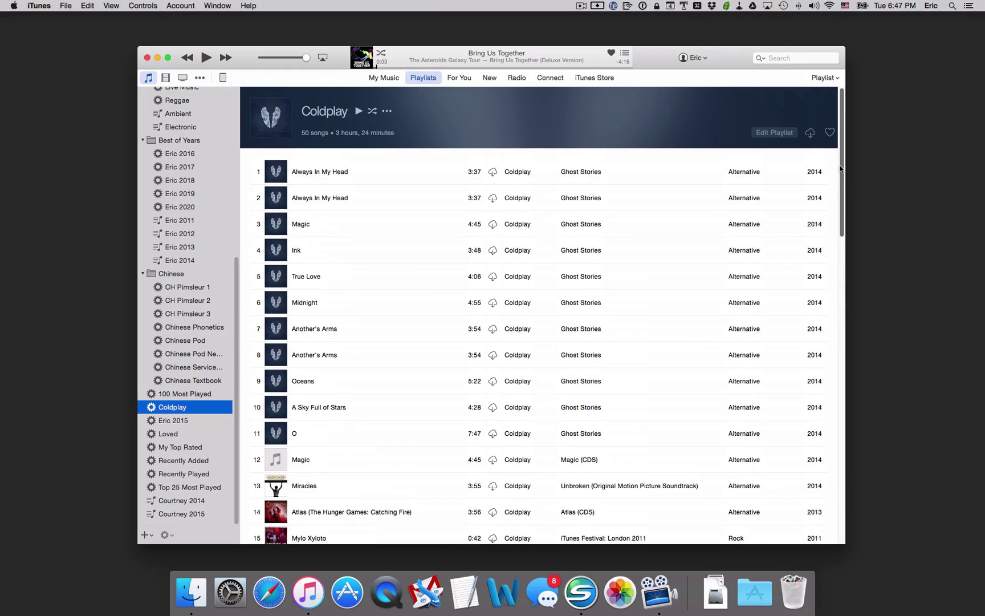
- Create a new smart playlist with the rule Plays is greater than 25
left_click(68, 7)
mouse_move(73, 18)
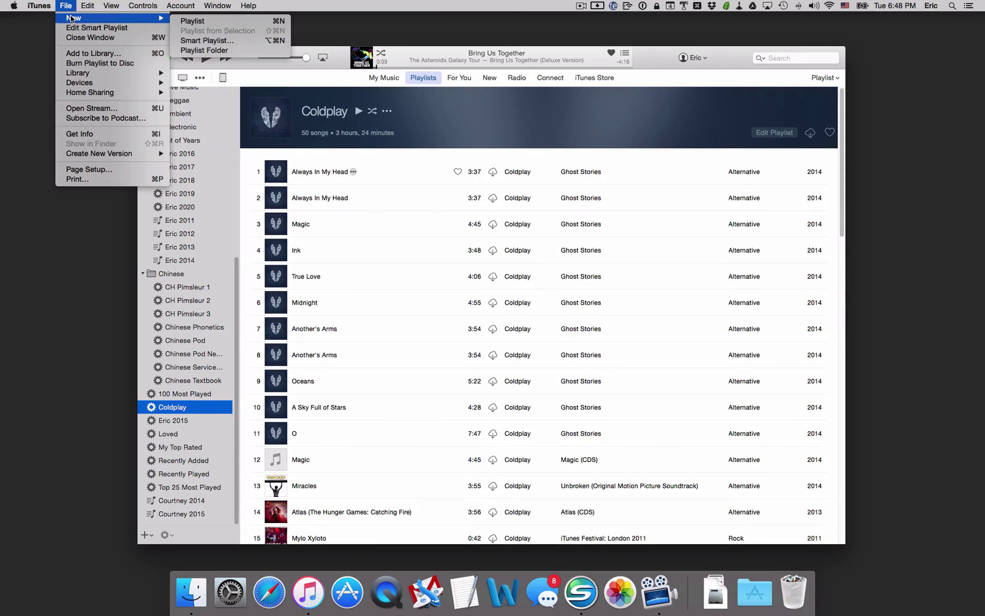
left_click(190, 41)
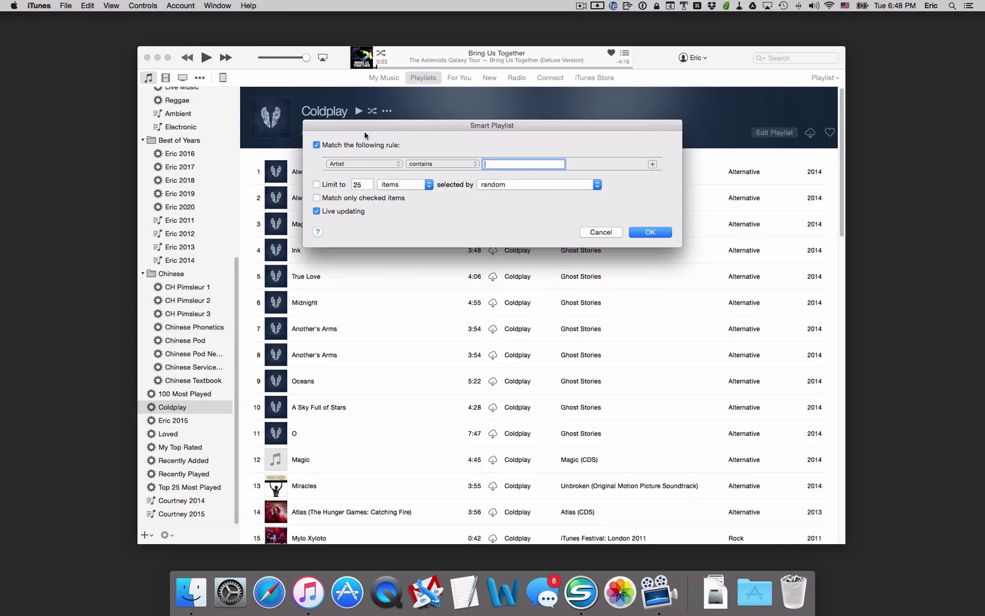
left_click(384, 164)
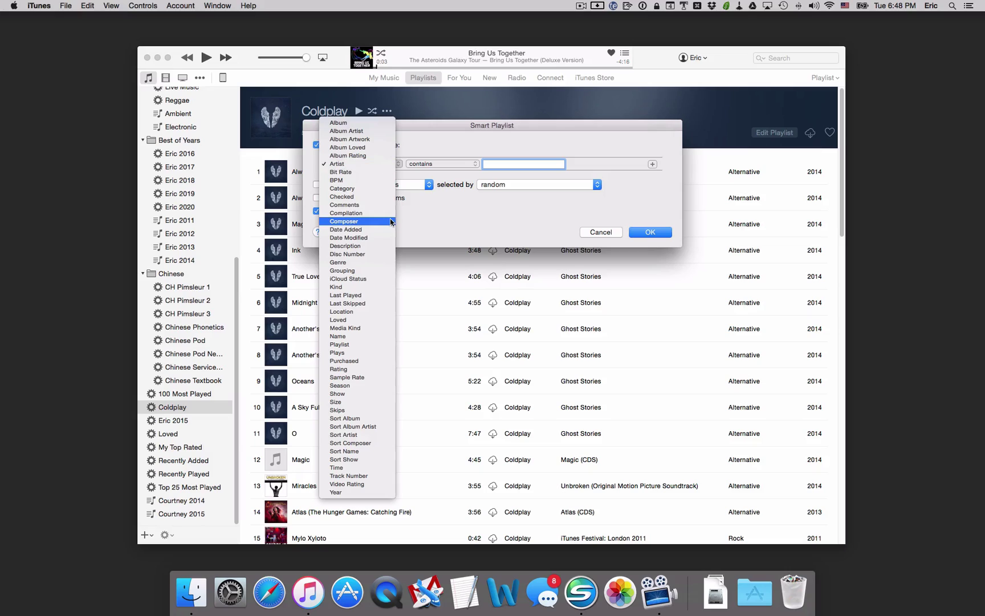
left_click(352, 353)
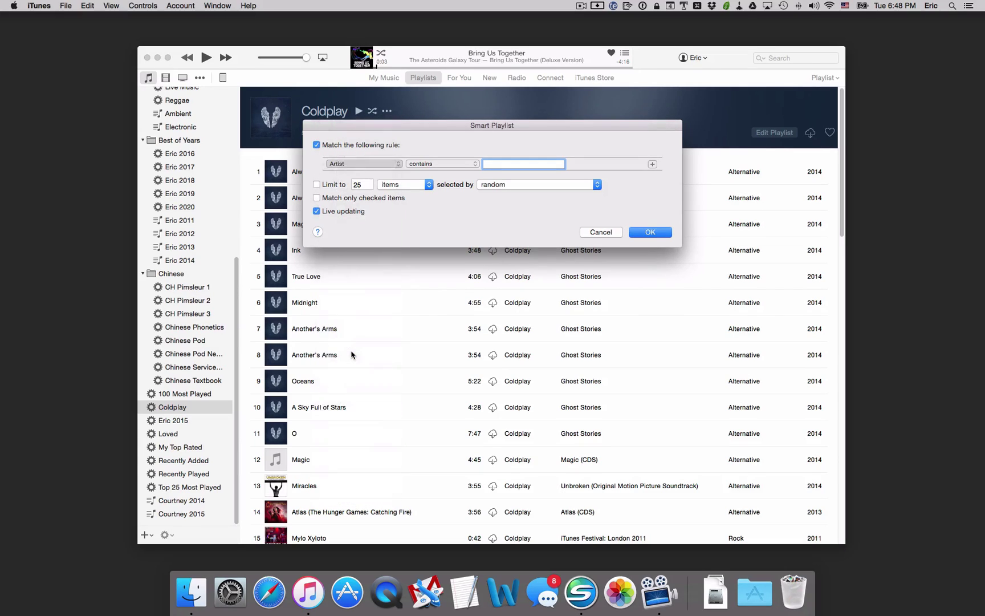
left_click(469, 165)
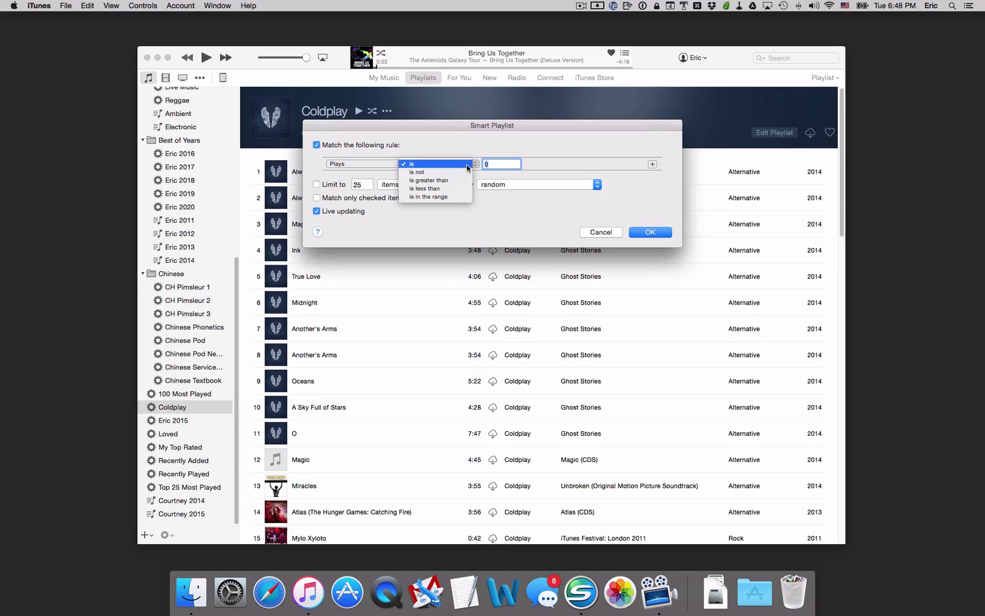
left_click(445, 185)
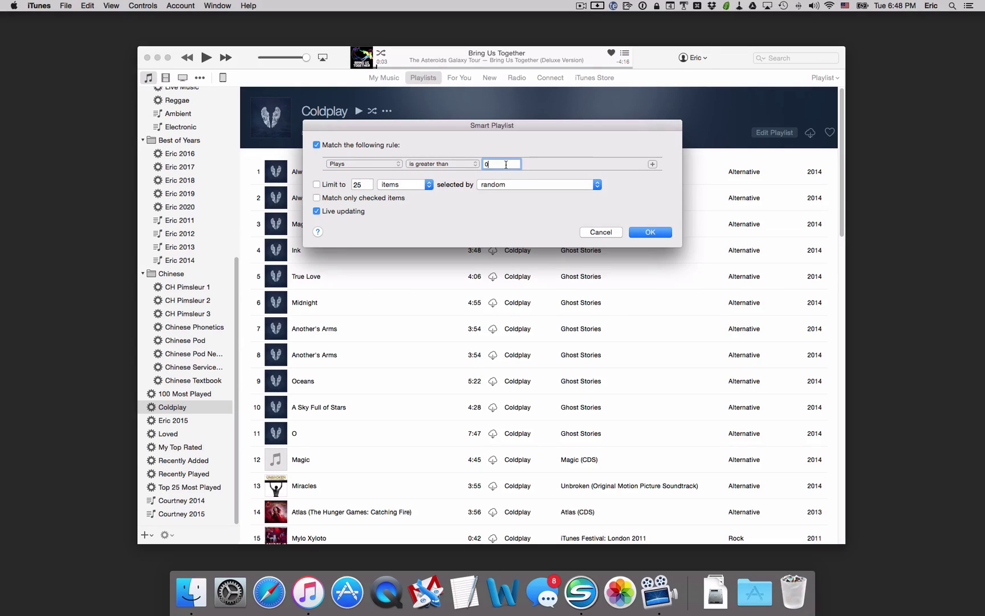
double_click(505, 165)
type("25")
left_click(645, 235)
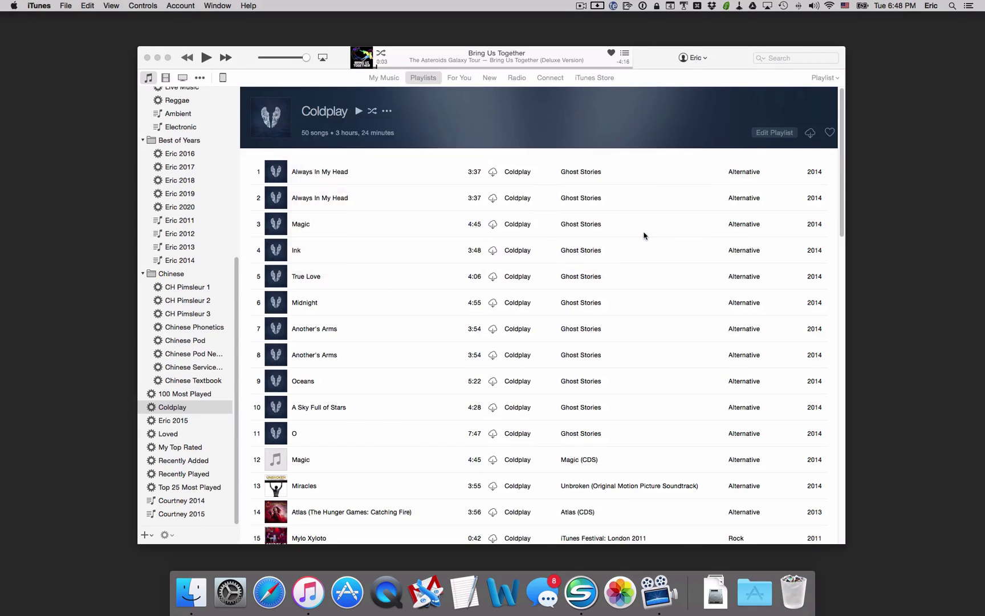
- Look through the new playlist's songs and rename it Most Listened
scroll(609, 288, "down", 5)
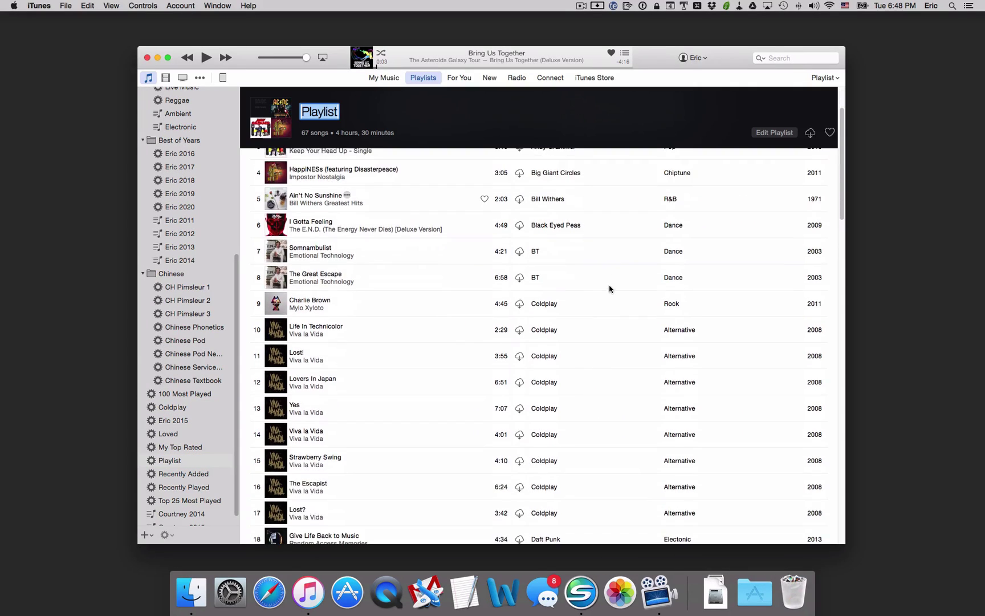
scroll(609, 290, "down", 1)
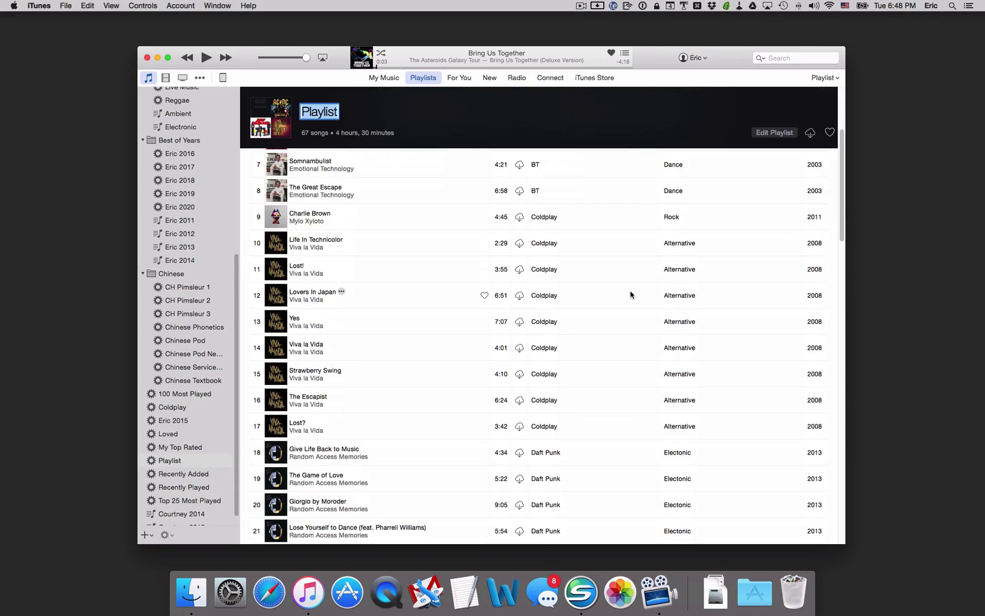
left_click_drag(842, 185, 838, 277)
key("Return")
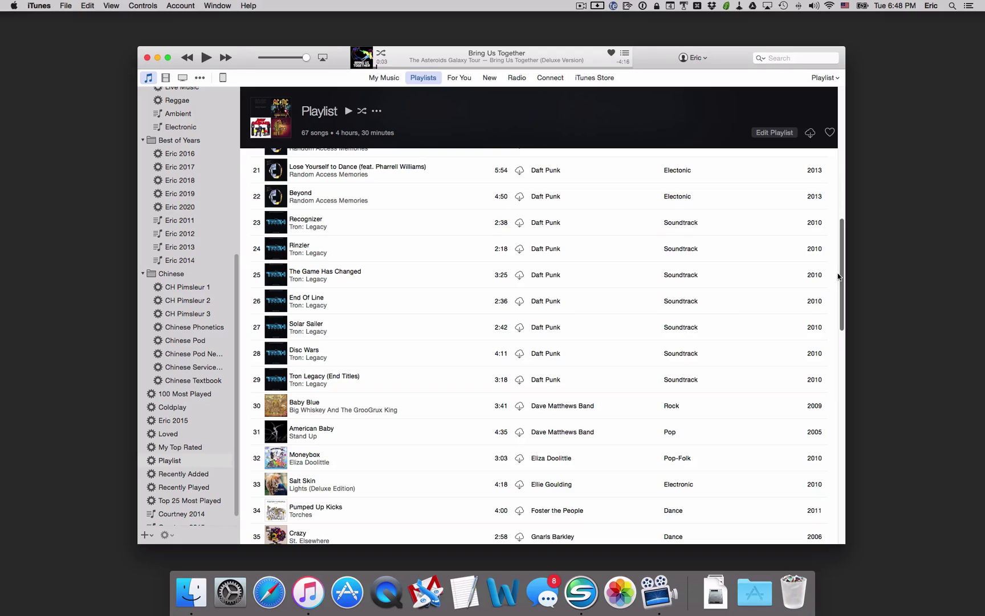
left_click(328, 116)
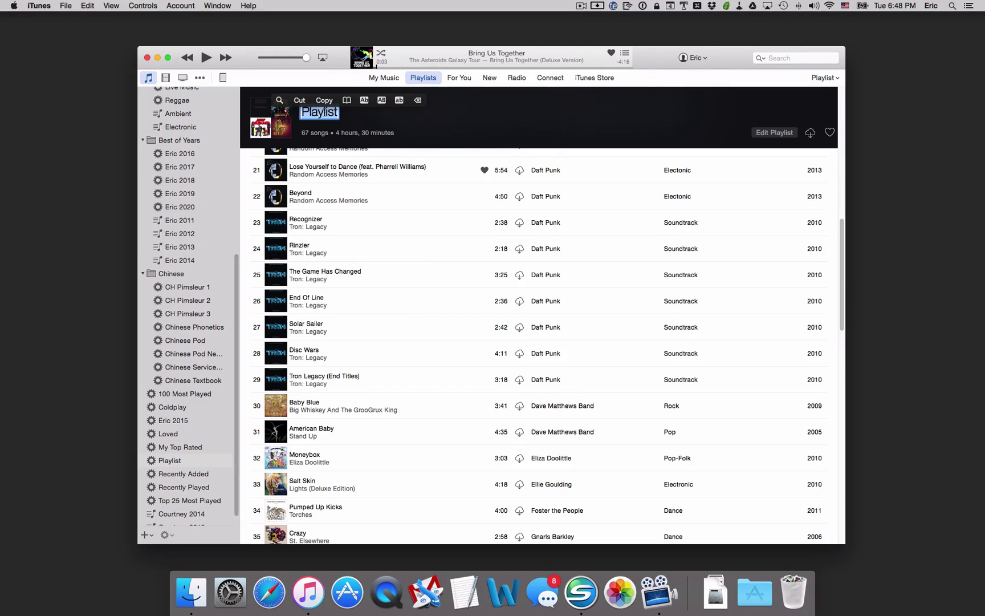
type("Most L")
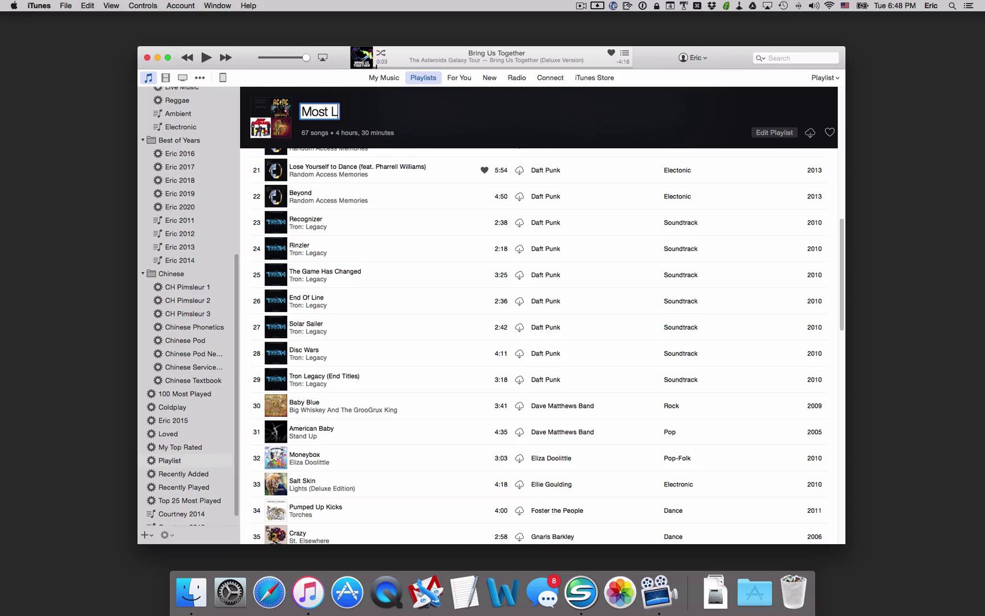
type("istened")
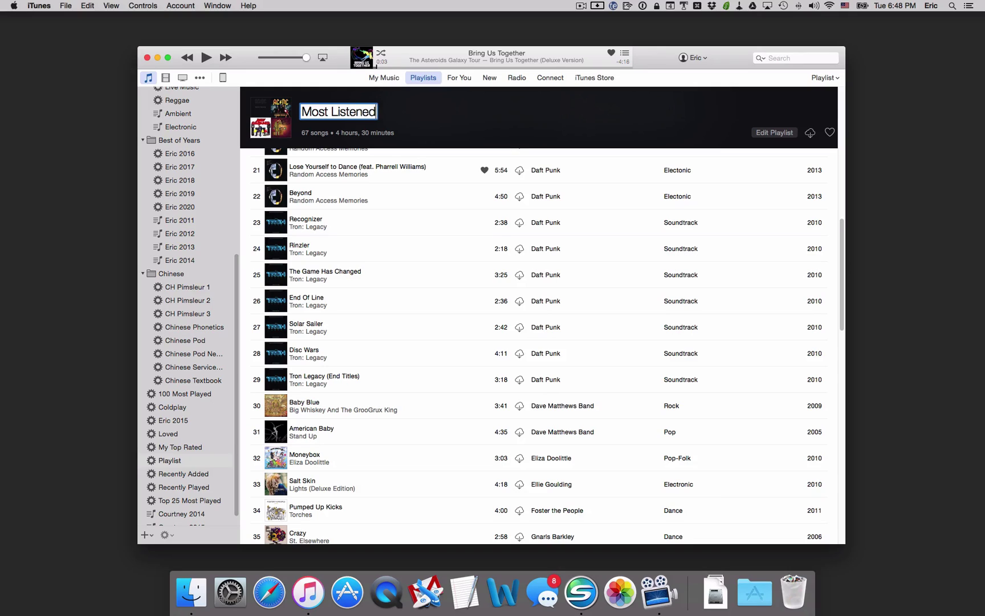
key("Return")
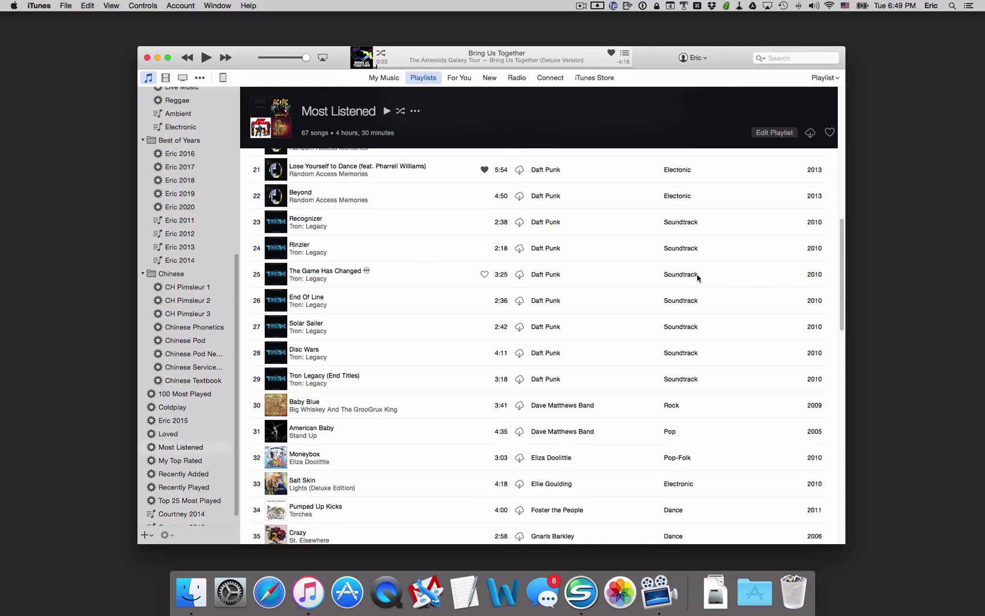
left_click_drag(837, 279, 837, 170)
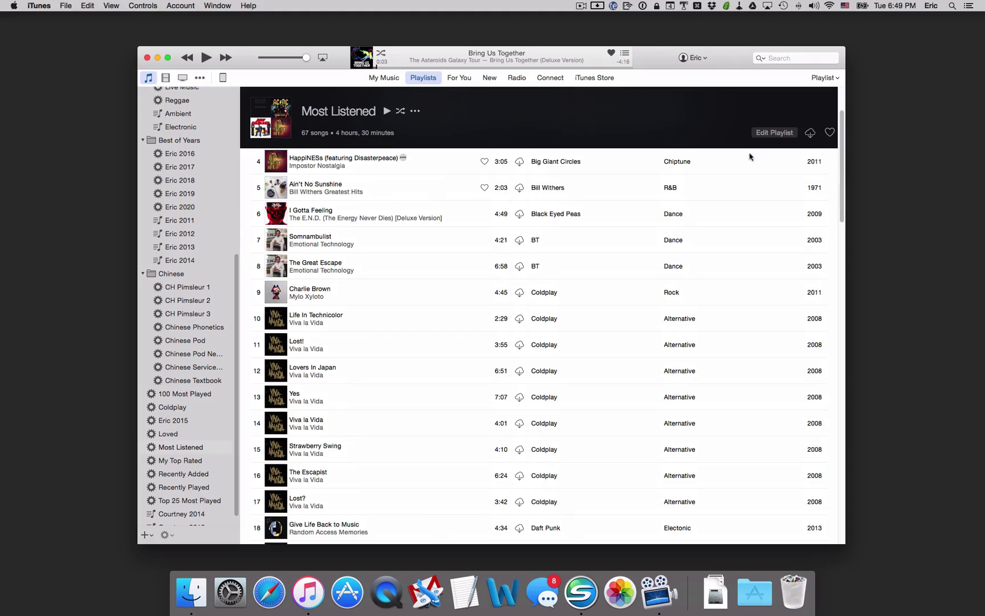
left_click(66, 6)
mouse_move(74, 17)
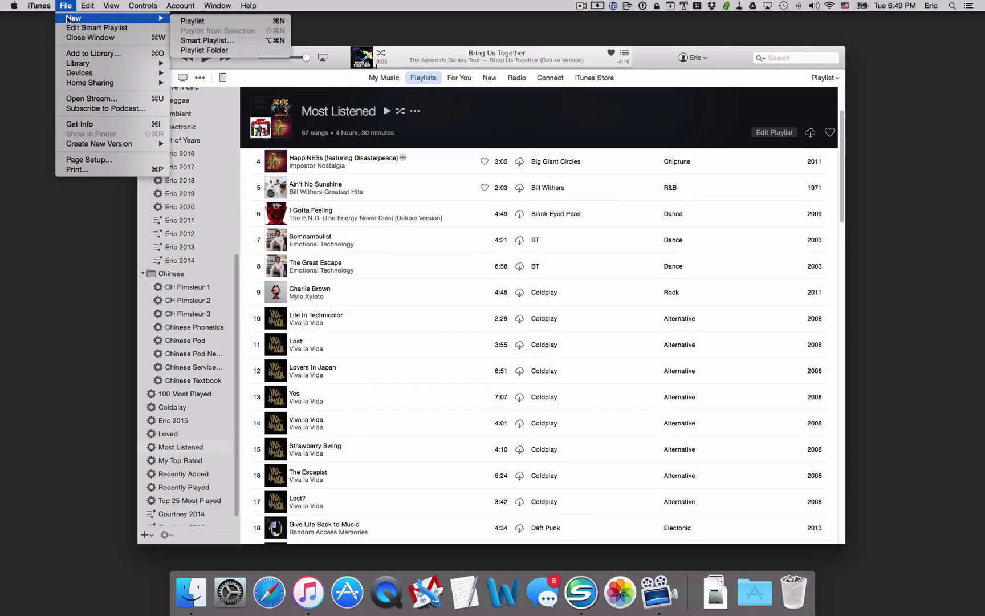
left_click(197, 37)
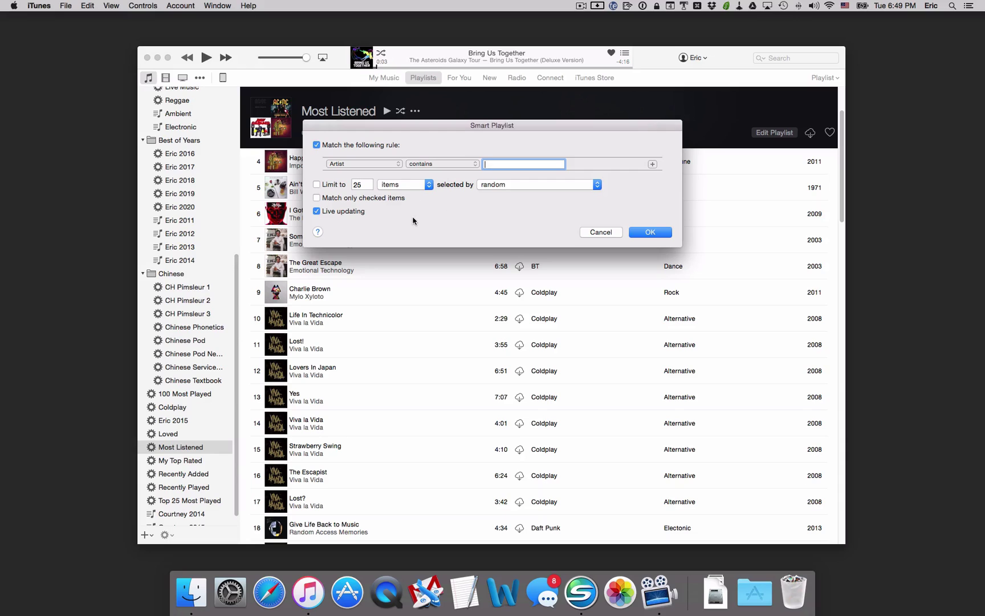
left_click(375, 164)
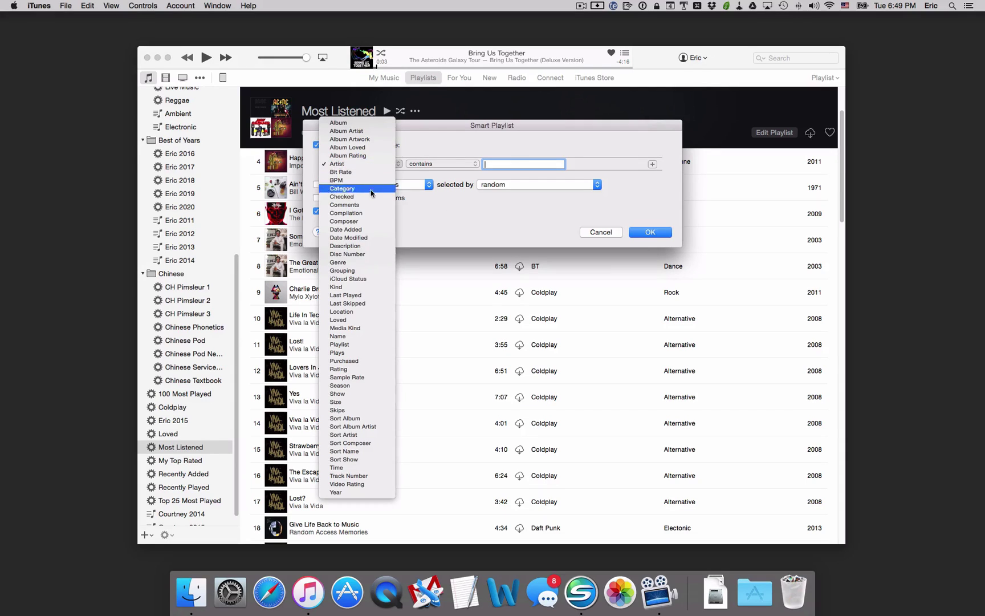
left_click(357, 370)
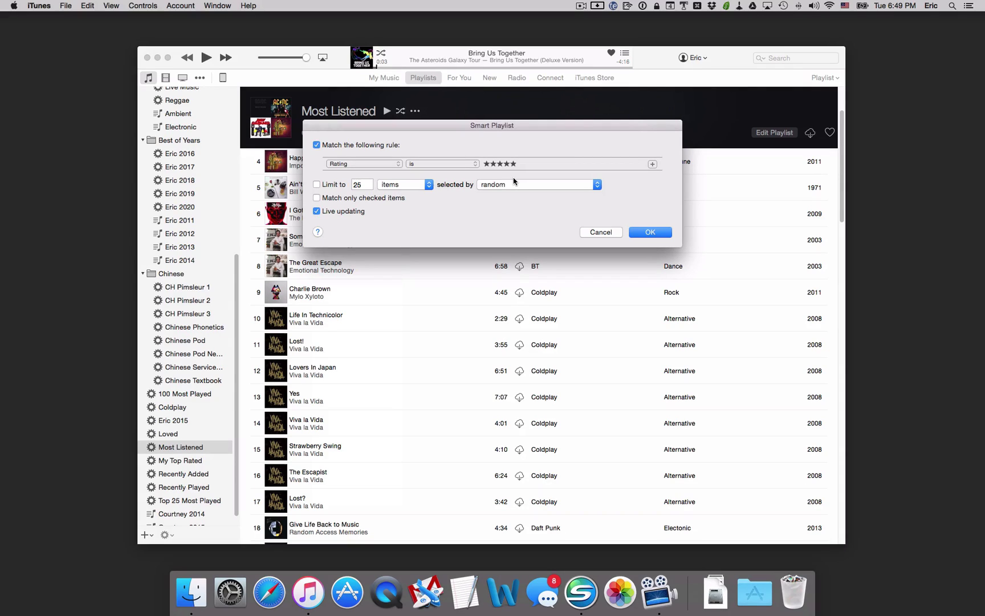
left_click(598, 233)
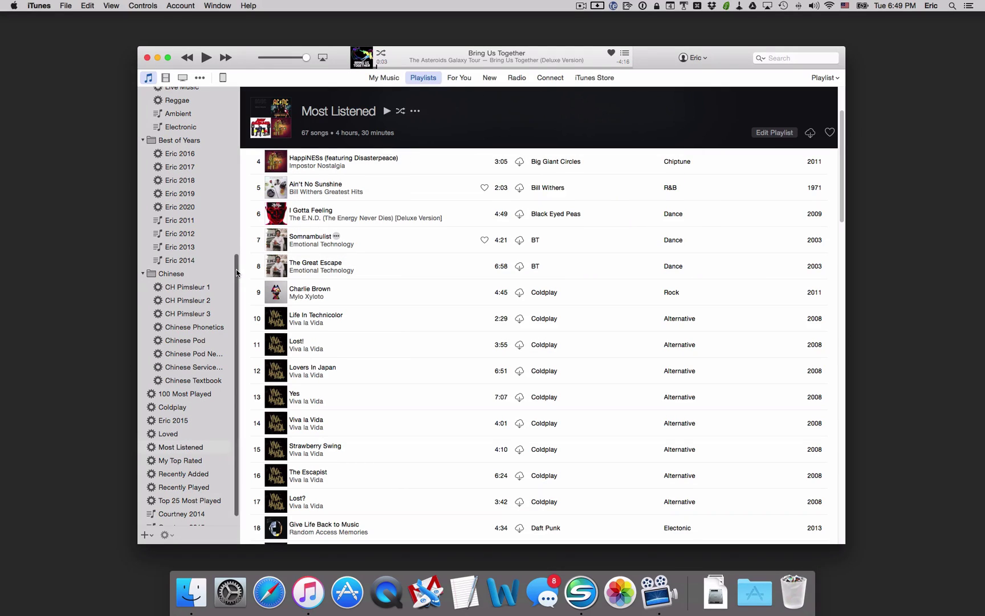
- Open the Lynyrd Skynyrd smart playlist from the artist playlists and examine its matching rules
scroll(236, 269, "up", 2)
left_click_drag(236, 269, 232, 157)
left_click(142, 119)
scroll(220, 259, "down", 4)
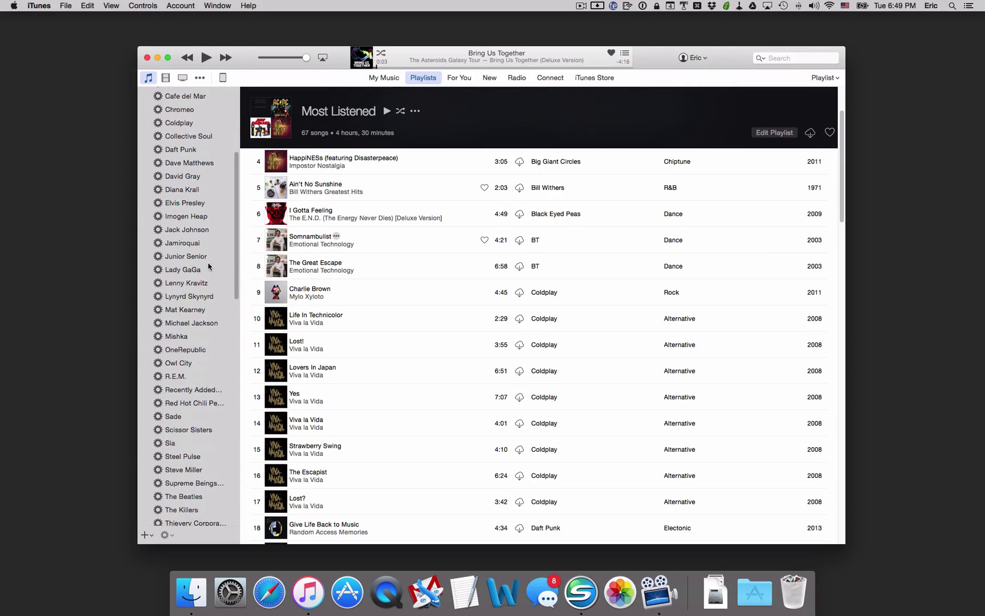
scroll(190, 322, "down", 1)
scroll(190, 325, "up", 2)
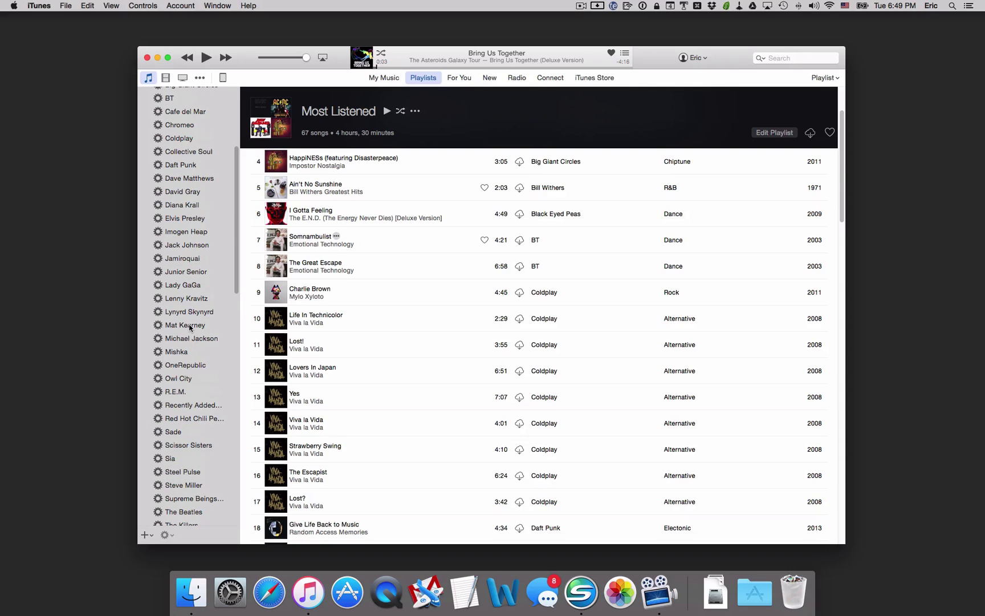
scroll(190, 326, "down", 1)
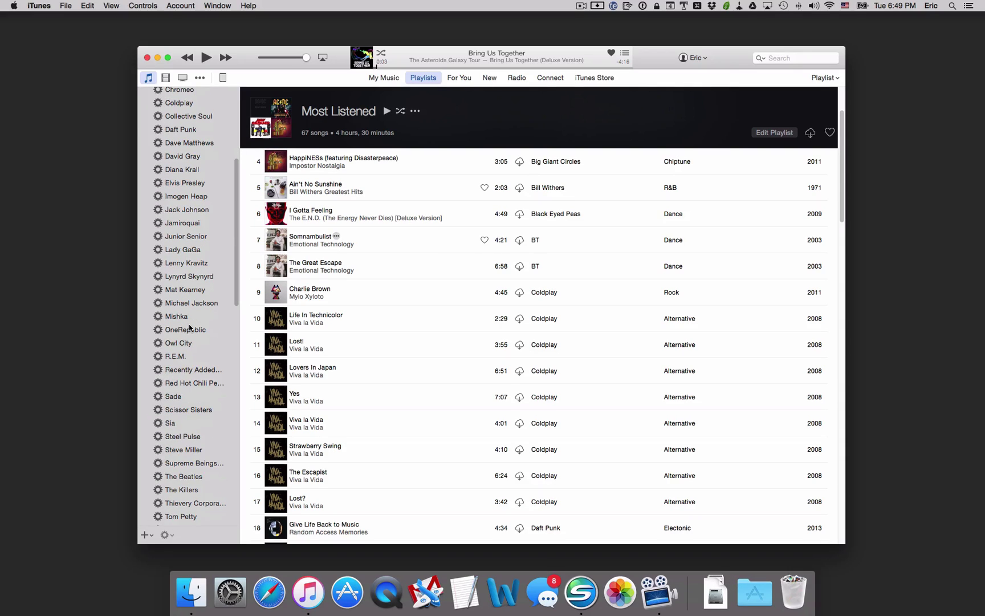
left_click(182, 279)
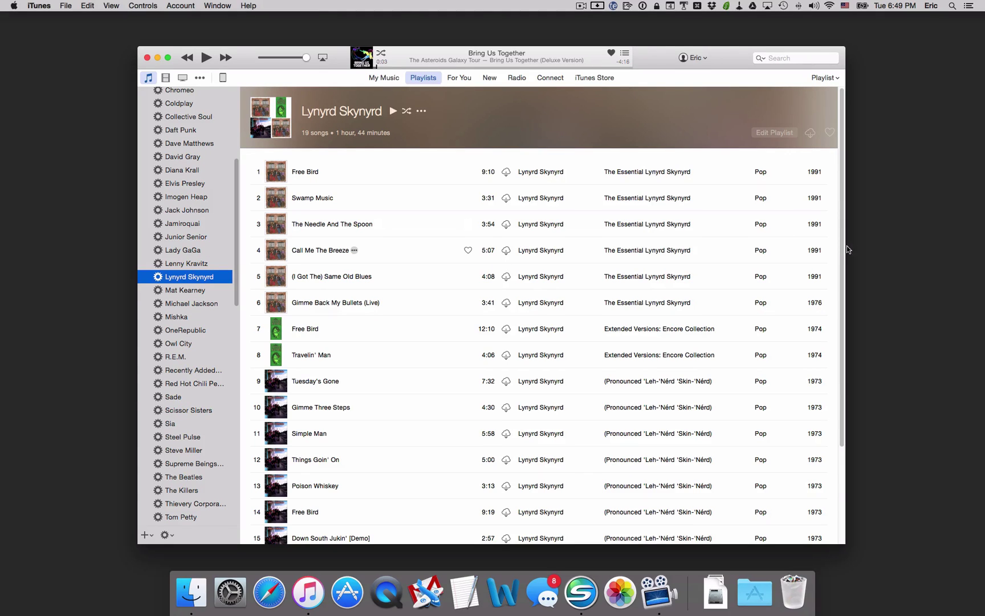
mouse_move(841, 246)
left_mouse_down()
mouse_move(848, 341)
mouse_move(848, 247)
left_mouse_up()
left_click(772, 133)
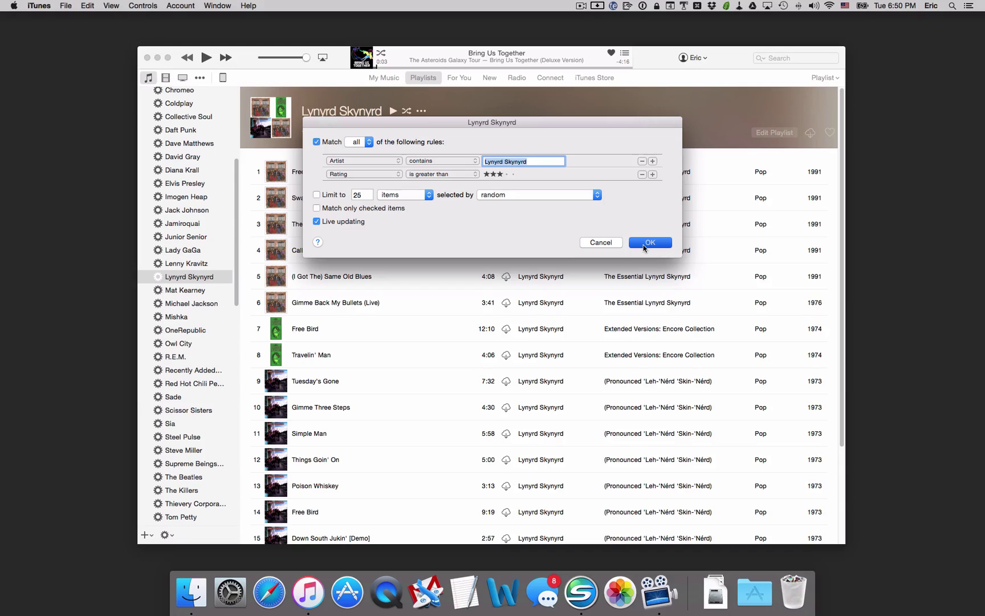
left_click_drag(643, 245, 527, 240)
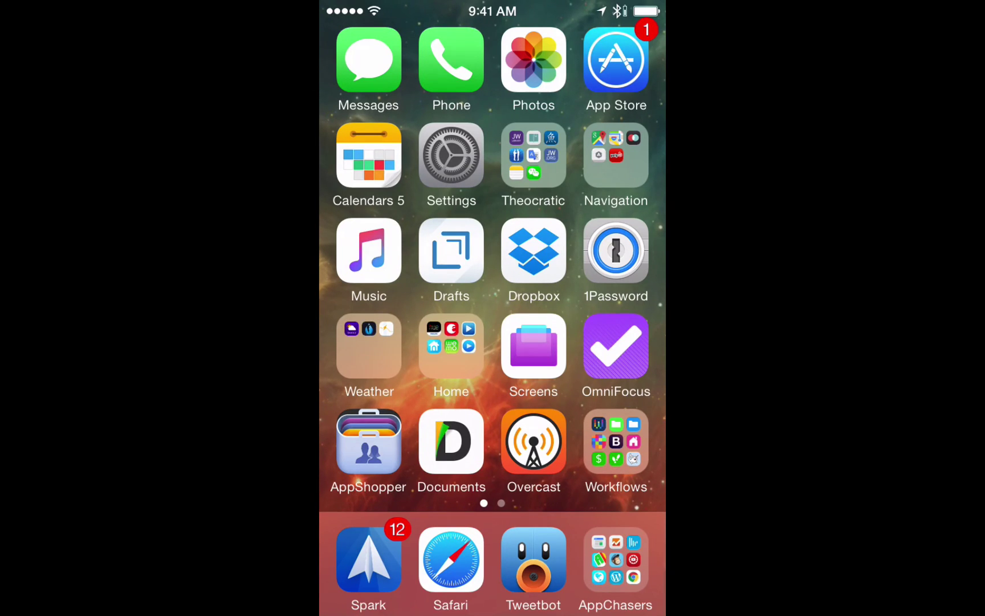
- Check the Show Apple Music and iCloud Music Library options in the iPhone's Music settings, and return to the home screen
left_click(451, 155)
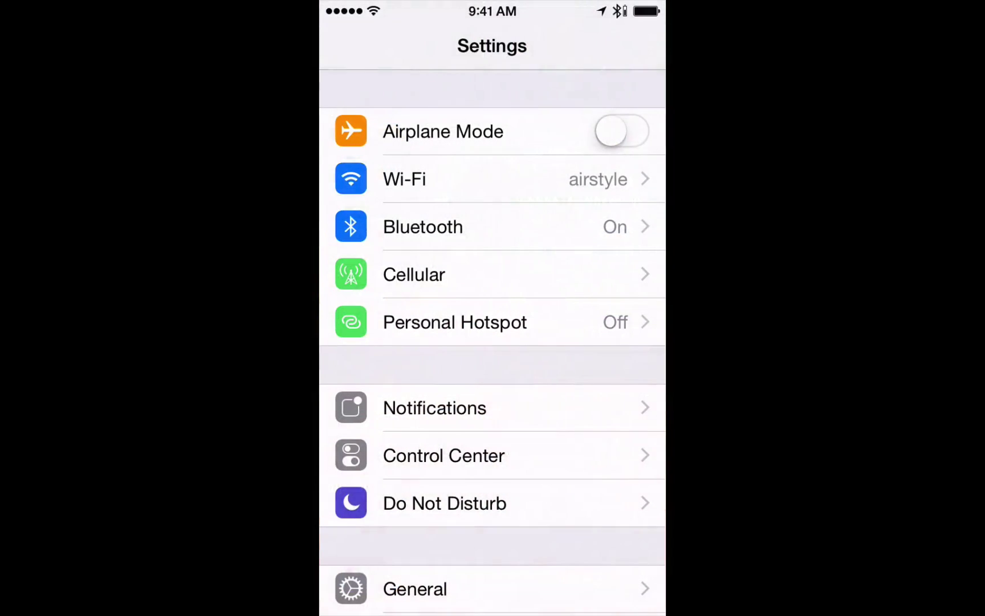
scroll(493, 342, "down", 1)
scroll(492, 342, "down", 15)
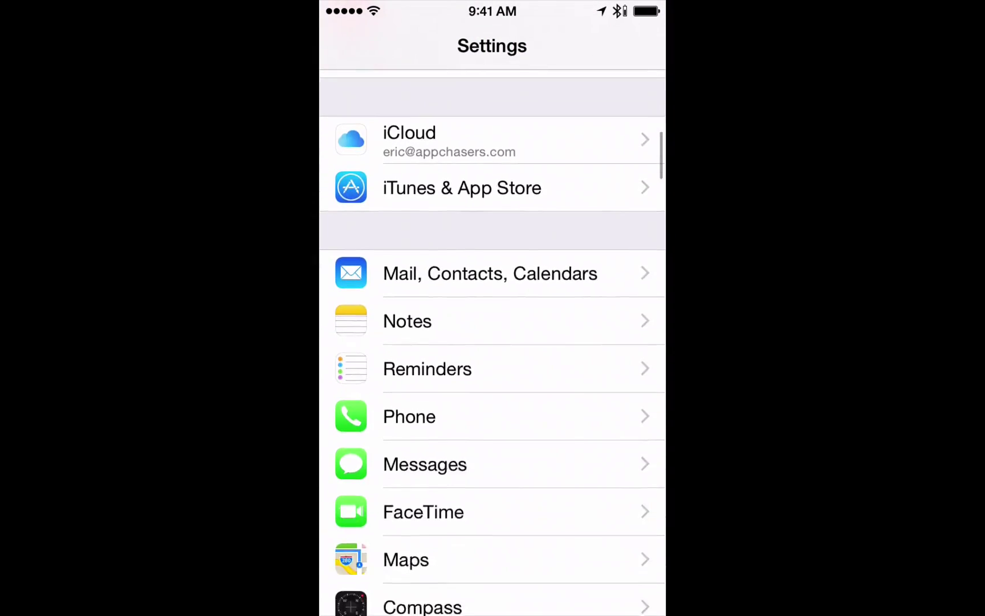
scroll(493, 342, "down", 5)
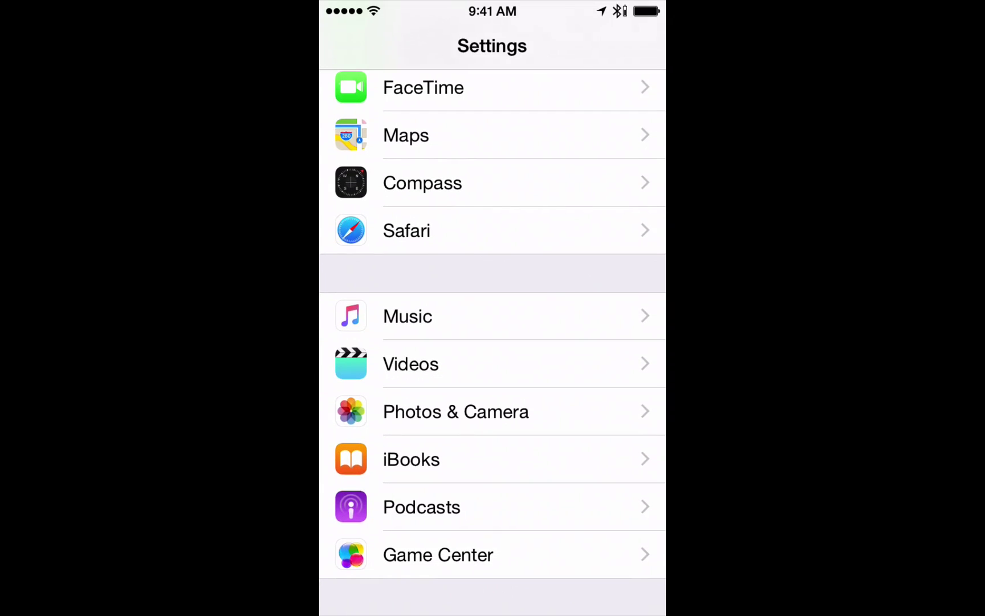
left_click(493, 316)
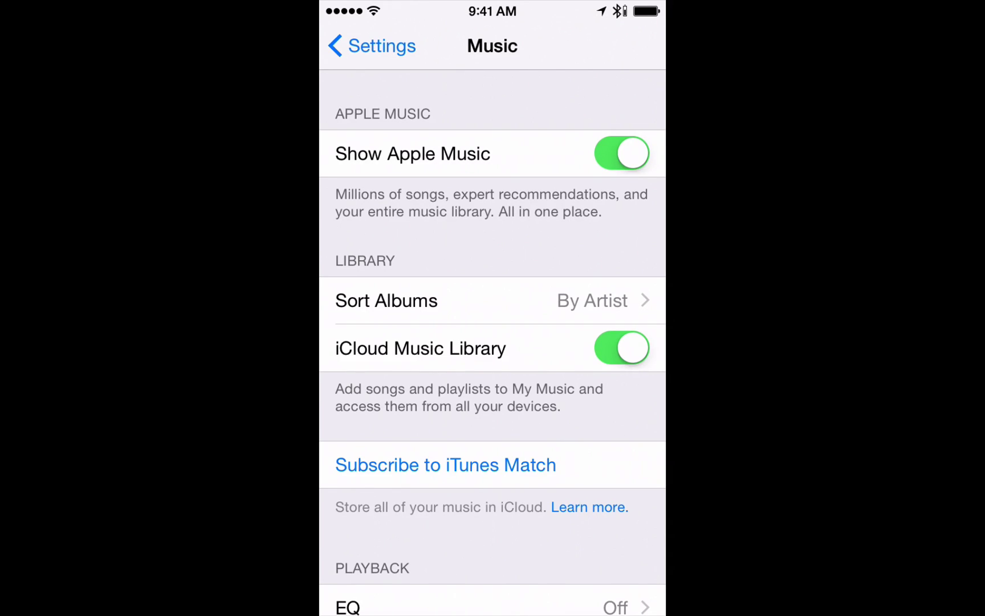
key("super+shift+h")
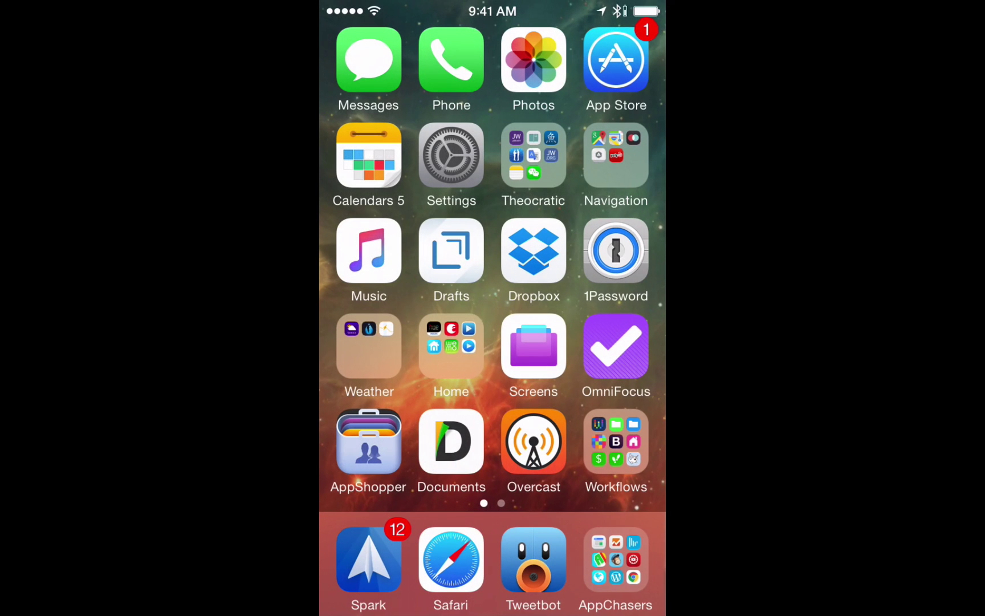
- Open the iPhone's Music app and look through All Playlists for the synced smart playlists
left_click(369, 251)
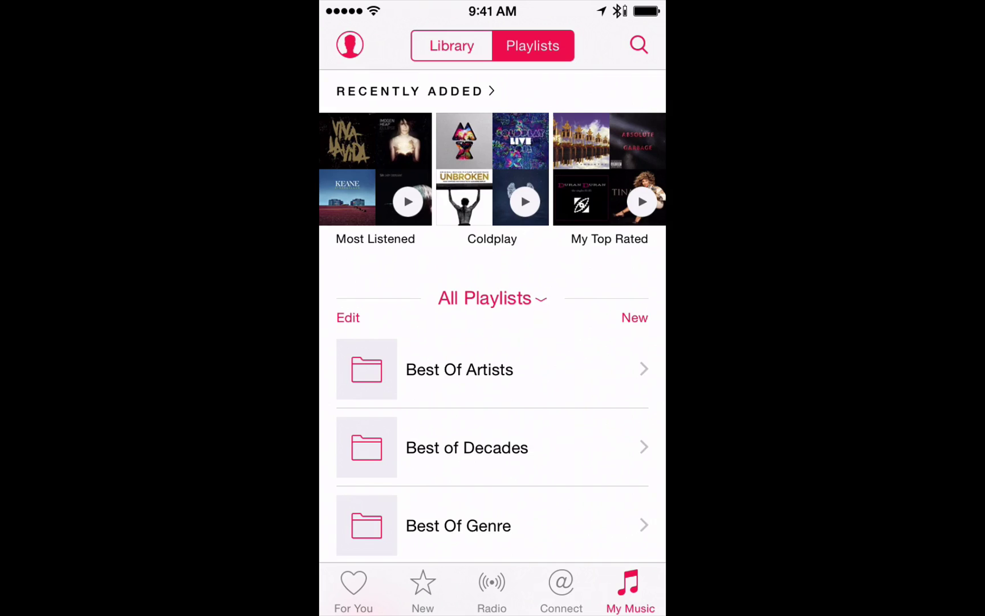
scroll(492, 308, "down", 3)
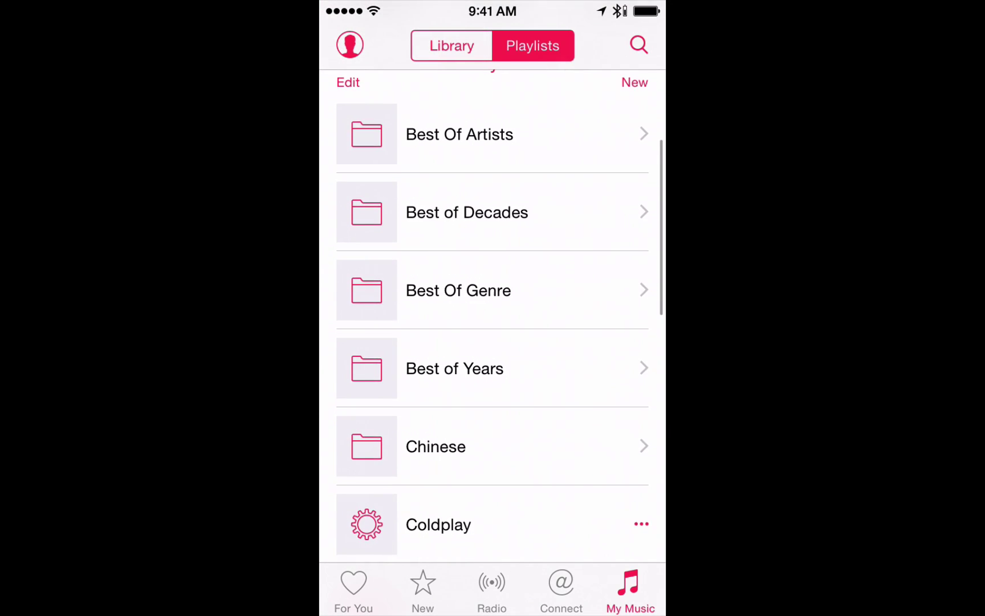
scroll(492, 308, "up", 1)
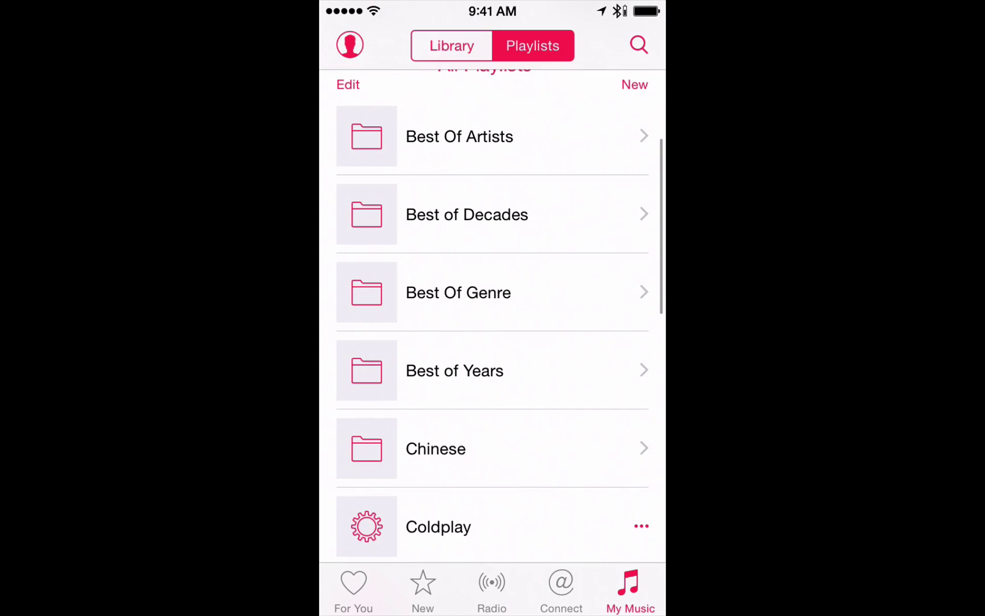
scroll(492, 316, "down", 4)
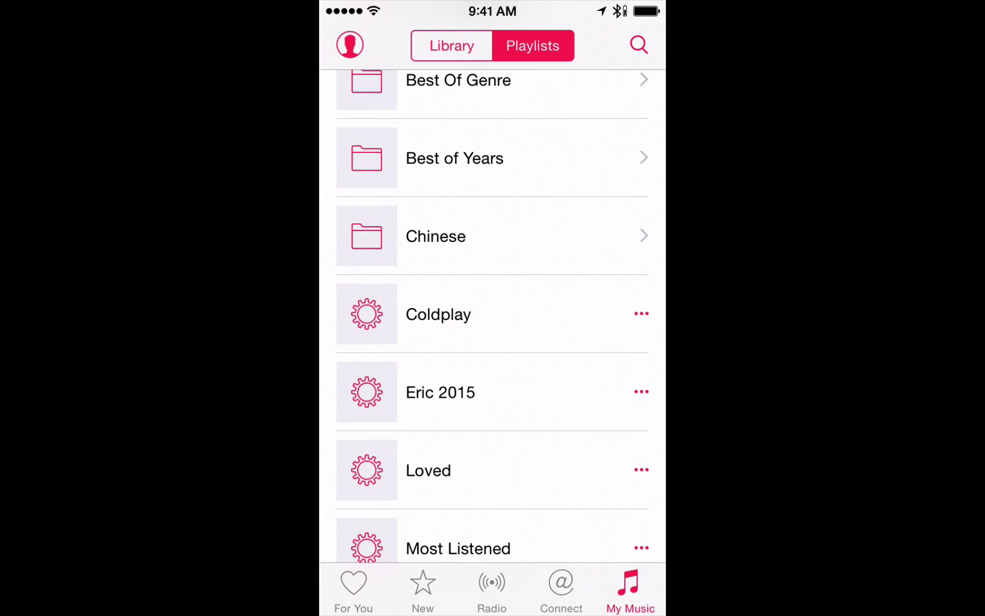
- Open the Coldplay smart playlist, look through its songs, and return to the playlist overview
scroll(493, 316, "down", 1)
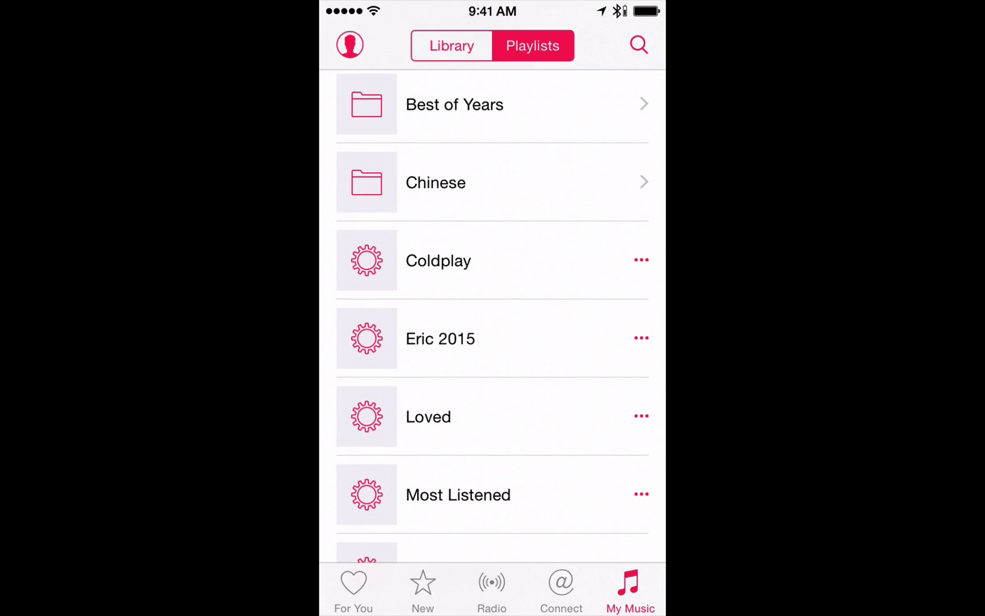
left_click(438, 260)
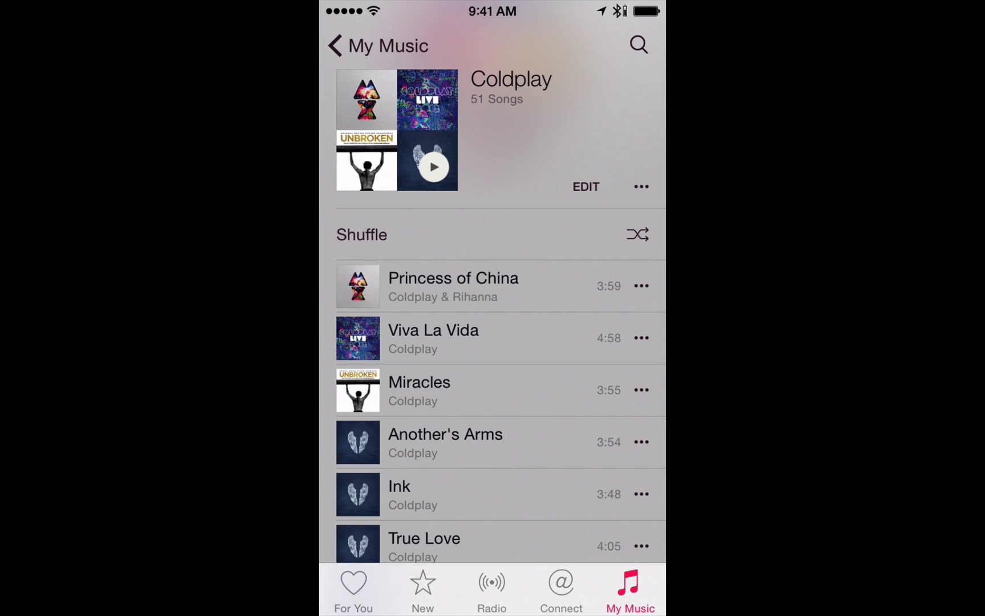
scroll(492, 343, "down", 10)
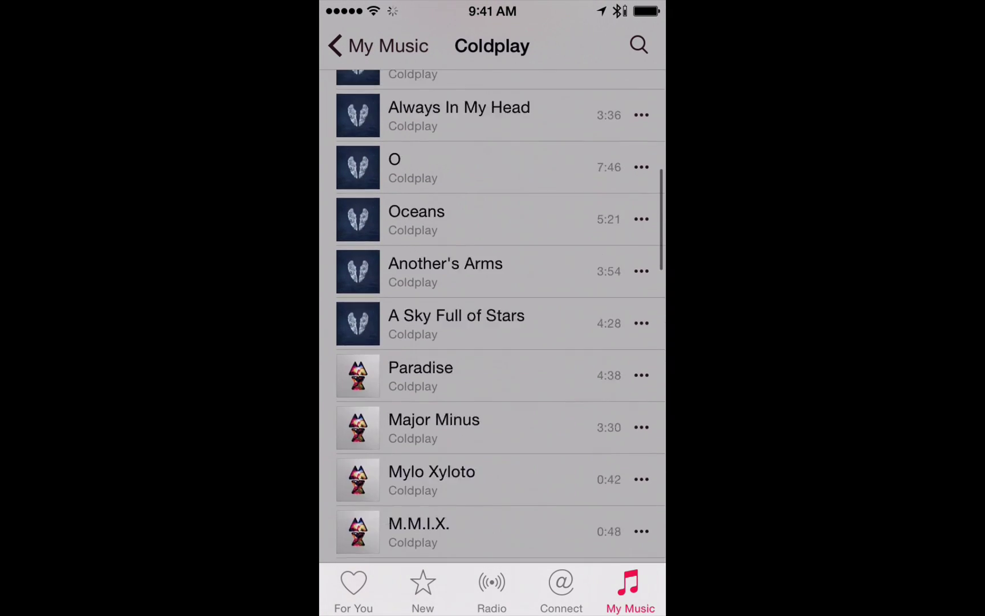
scroll(500, 317, "down", 10)
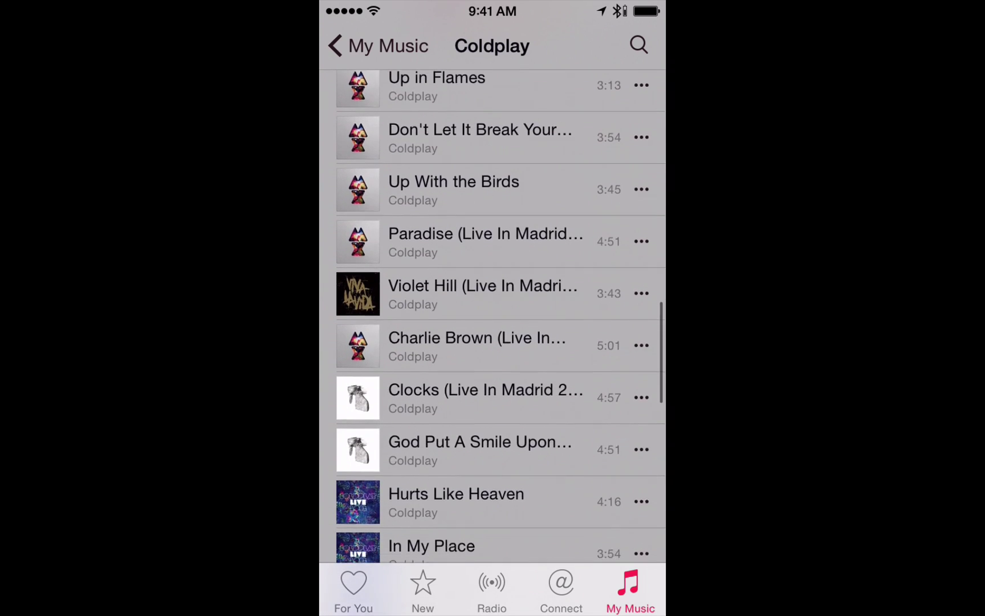
scroll(492, 317, "down", 10)
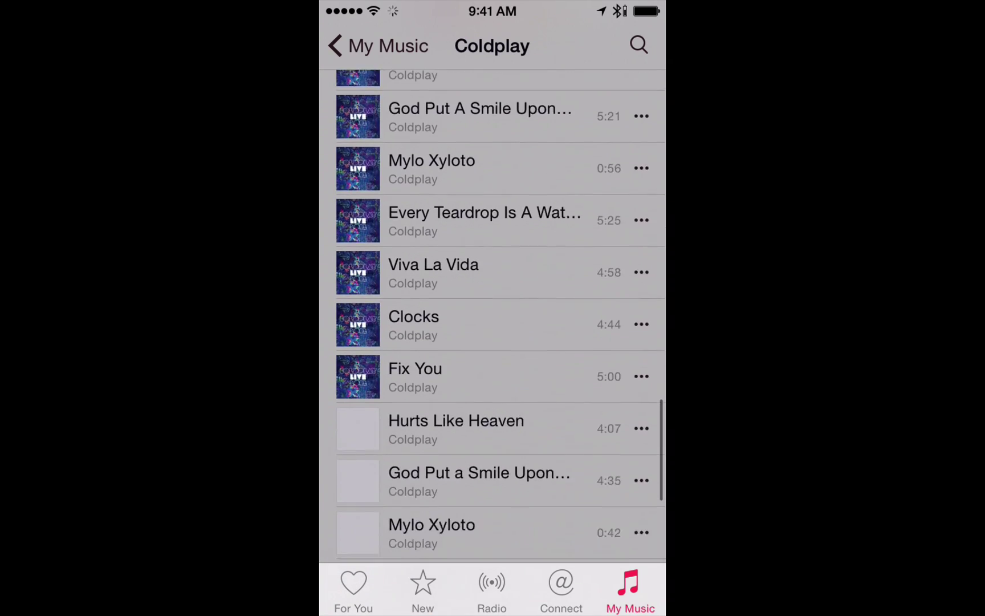
scroll(492, 317, "down", 3)
scroll(492, 317, "up", 5)
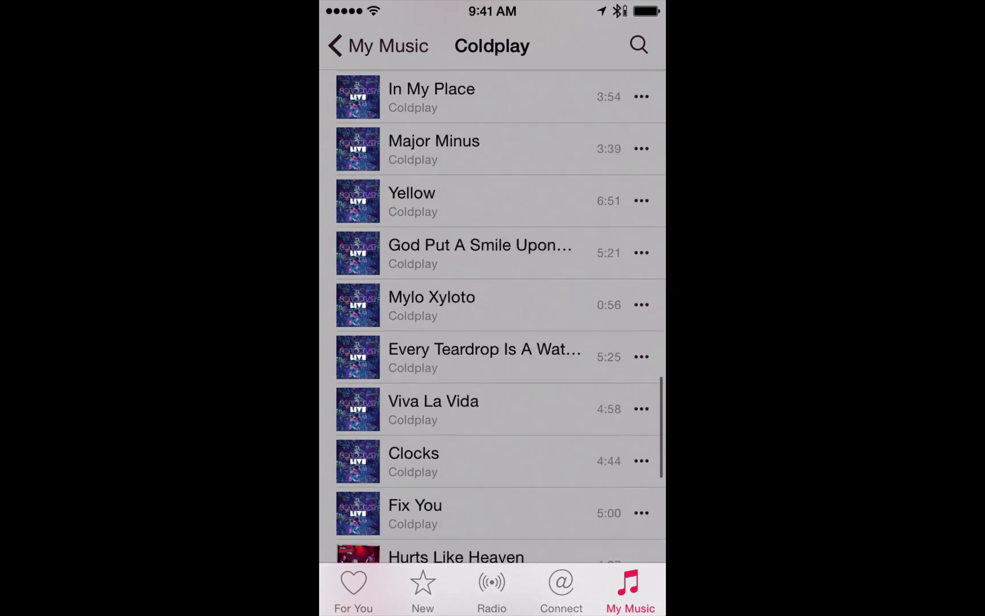
scroll(492, 317, "up", 15)
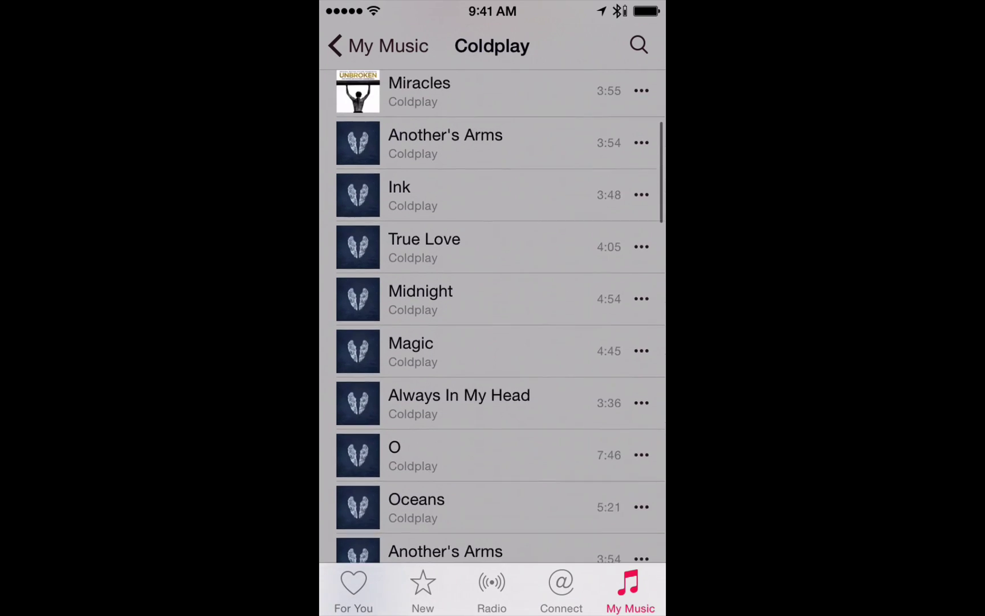
left_click(376, 45)
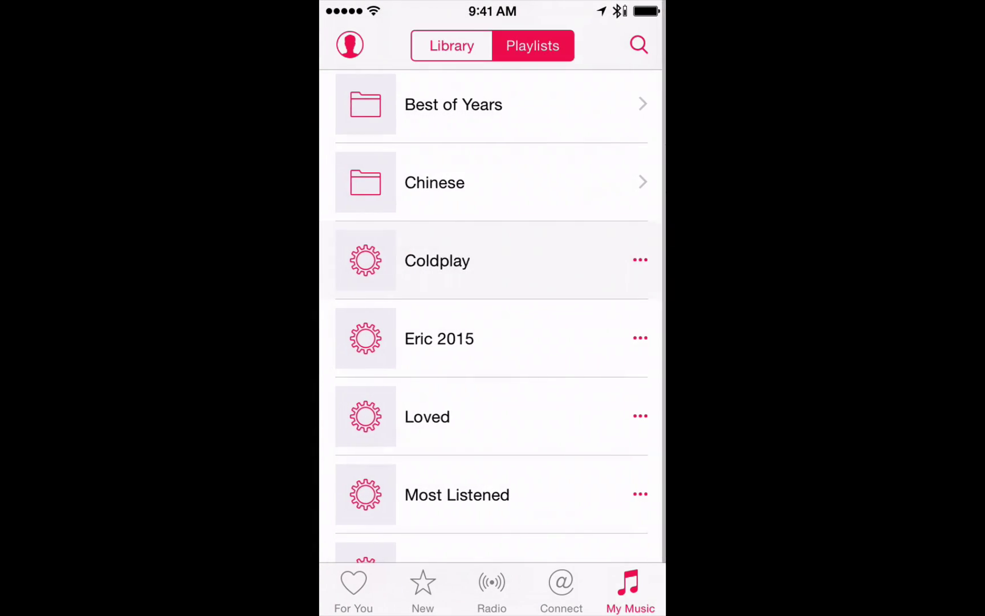
- Open the Most Listened smart playlist and look through the songs at its beginning
scroll(492, 316, "down", 5)
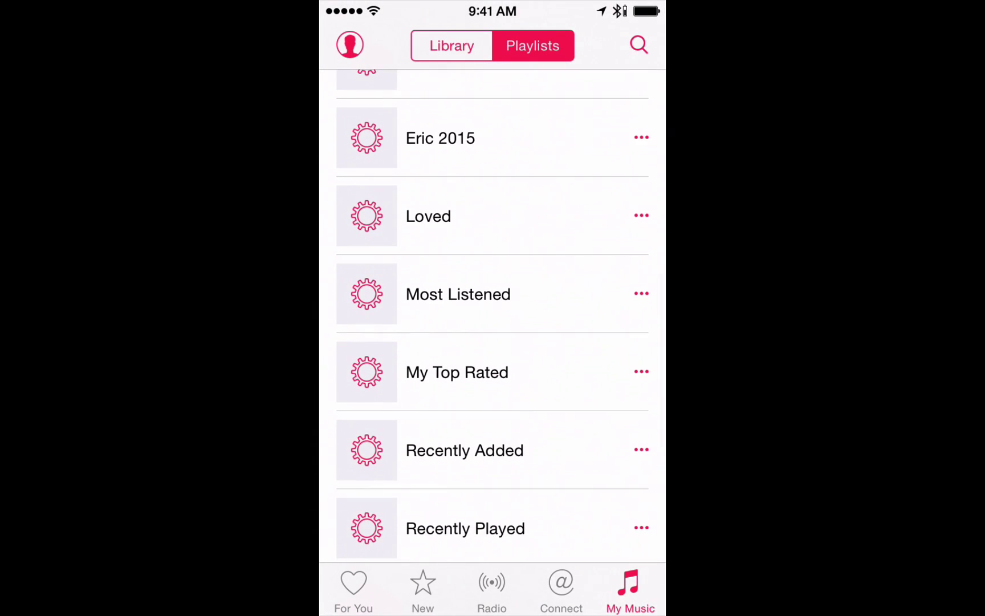
left_click(459, 293)
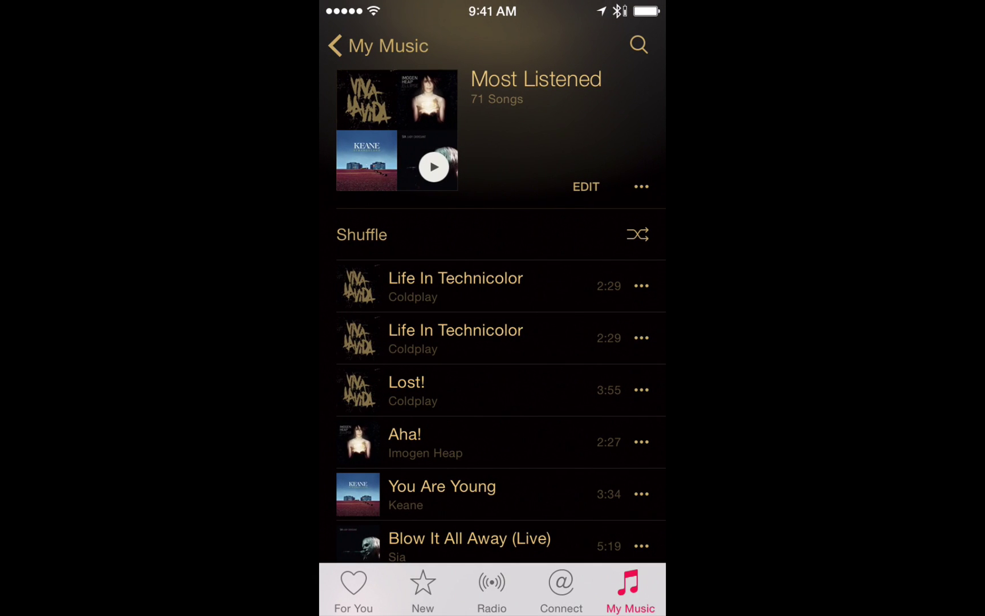
scroll(492, 342, "down", 1)
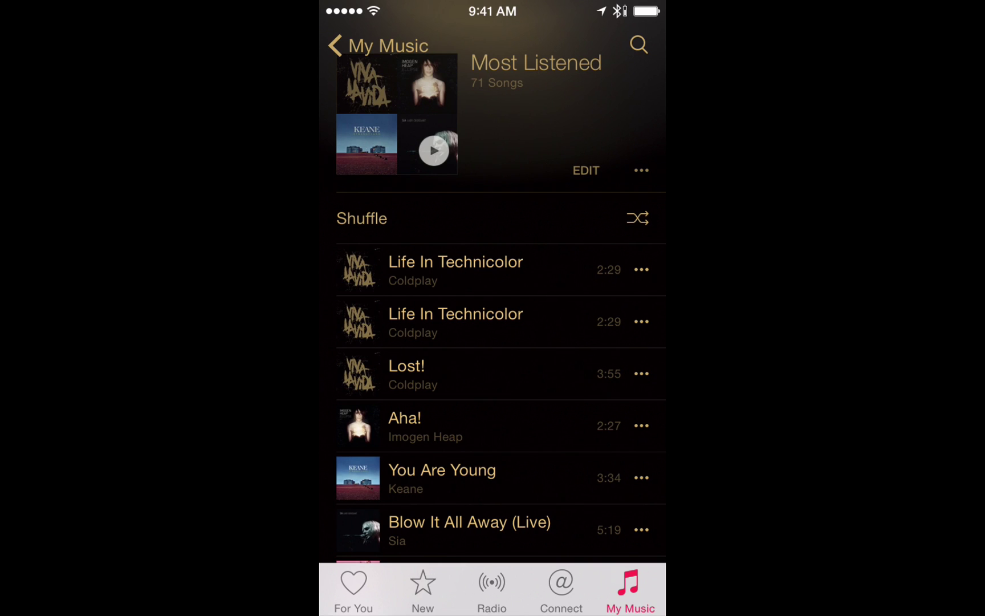
scroll(501, 302, "down", 2)
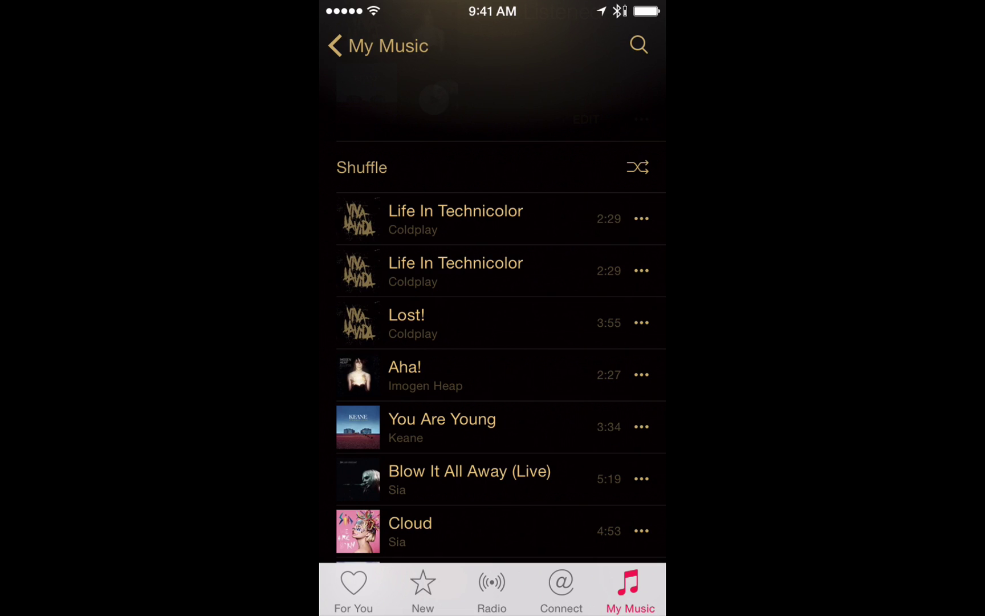
scroll(493, 302, "down", 1)
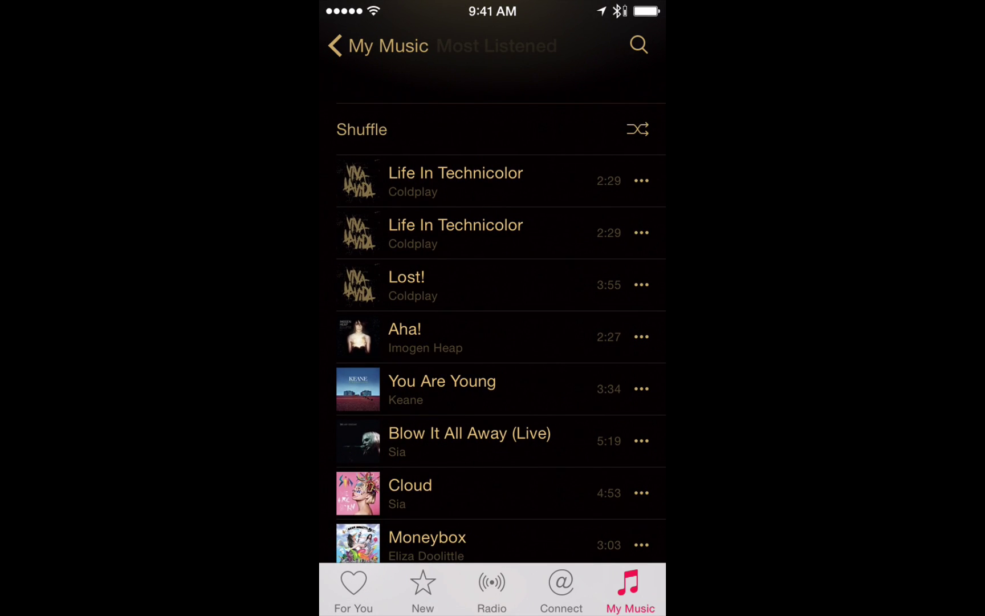
scroll(501, 302, "up", 3)
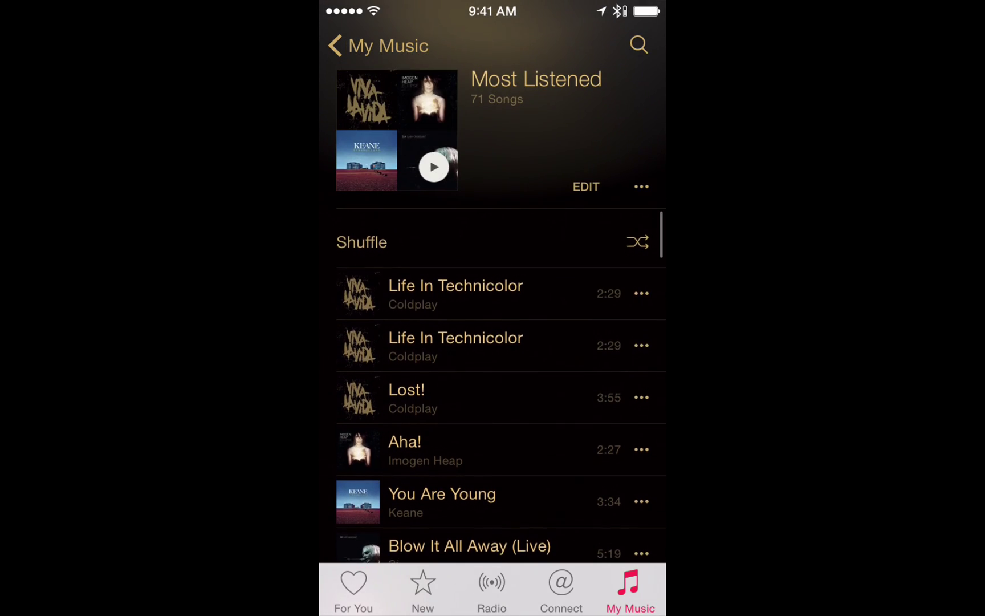